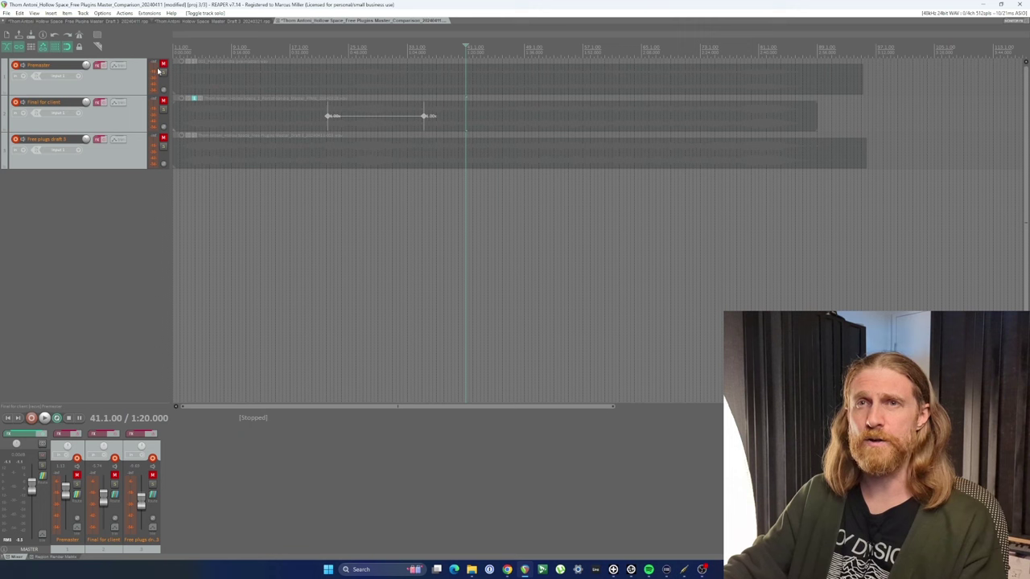
- Play the soloed Premaster track from near the start, then solo Final for client instead
left_click(161, 71)
left_click(215, 50)
key("space")
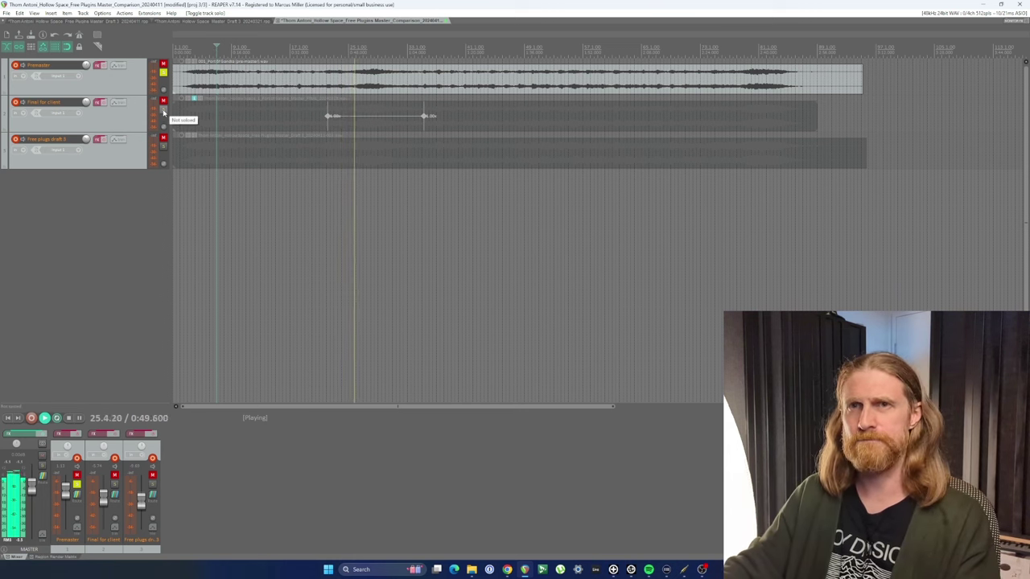
left_click(163, 111)
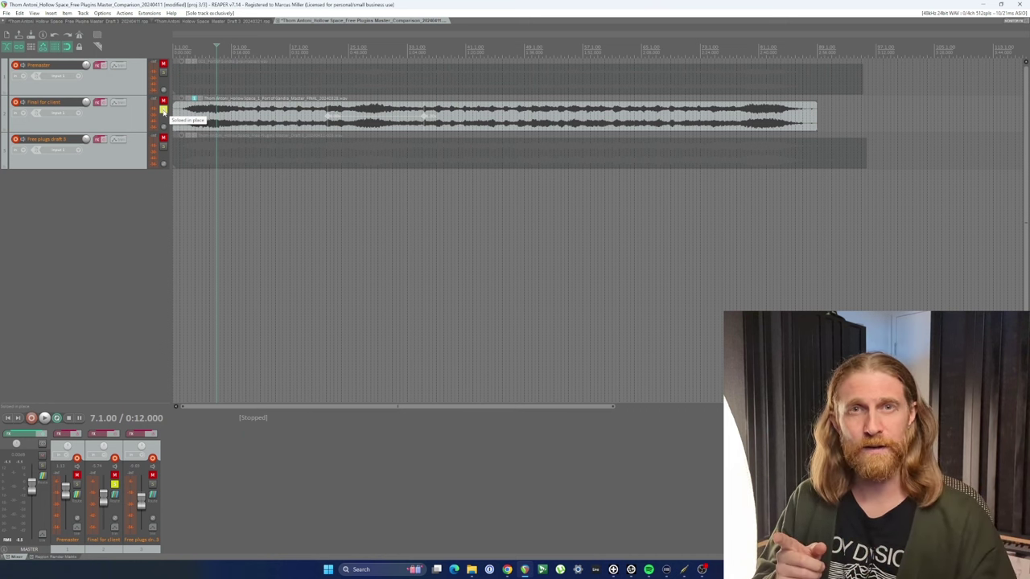
- During playback, switch solo between Premaster, Final for client and Free plugs draft 3, then stop
left_click(163, 111)
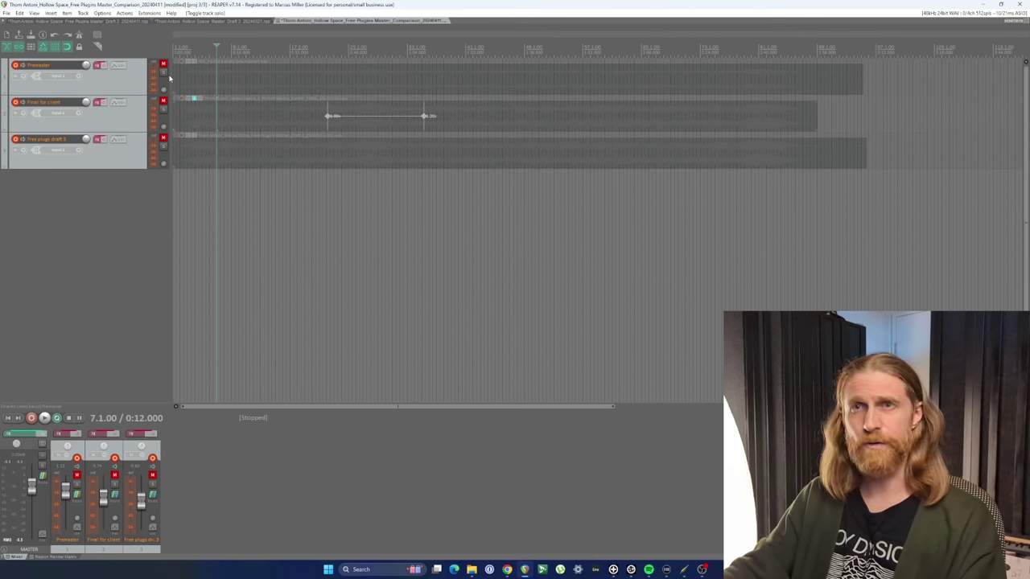
left_click(163, 73)
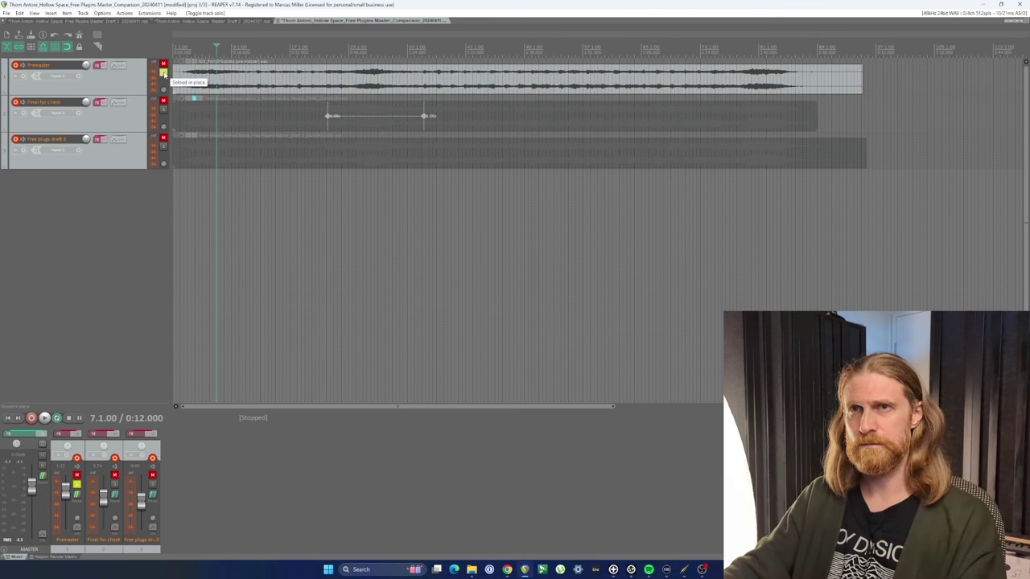
key("space")
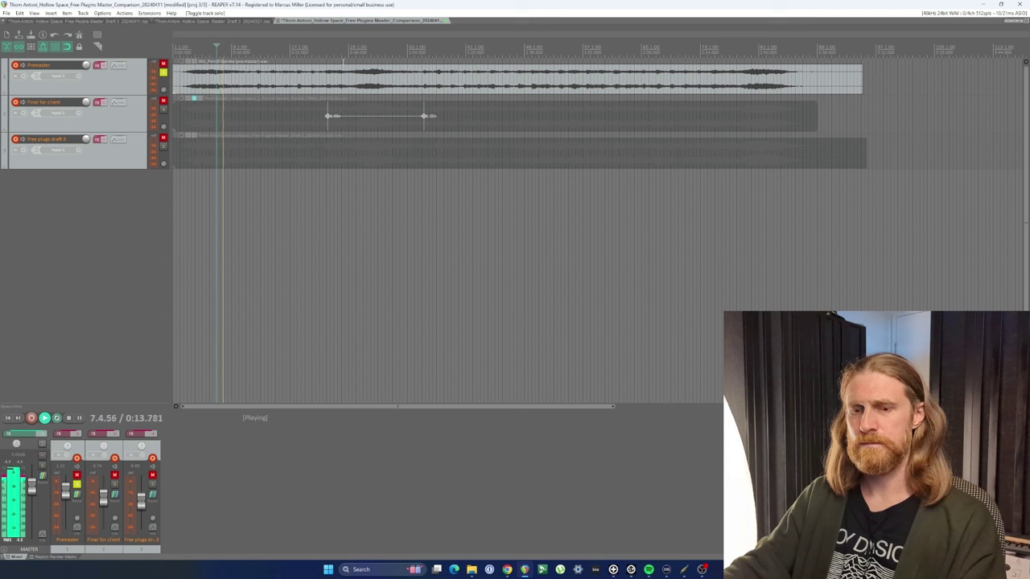
left_click(164, 110, "ctrl+alt")
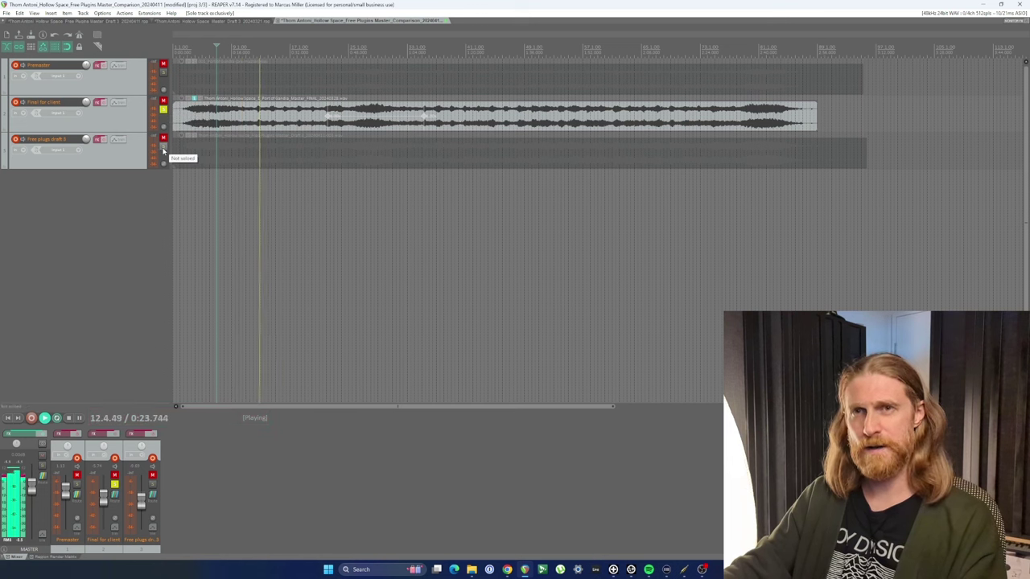
left_click(163, 148, "ctrl+alt")
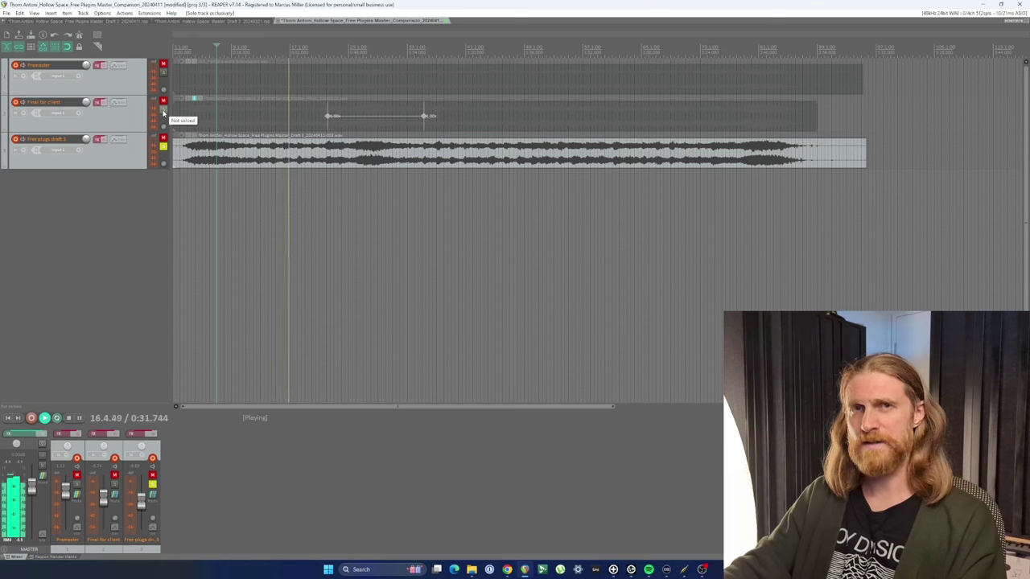
left_click(164, 111)
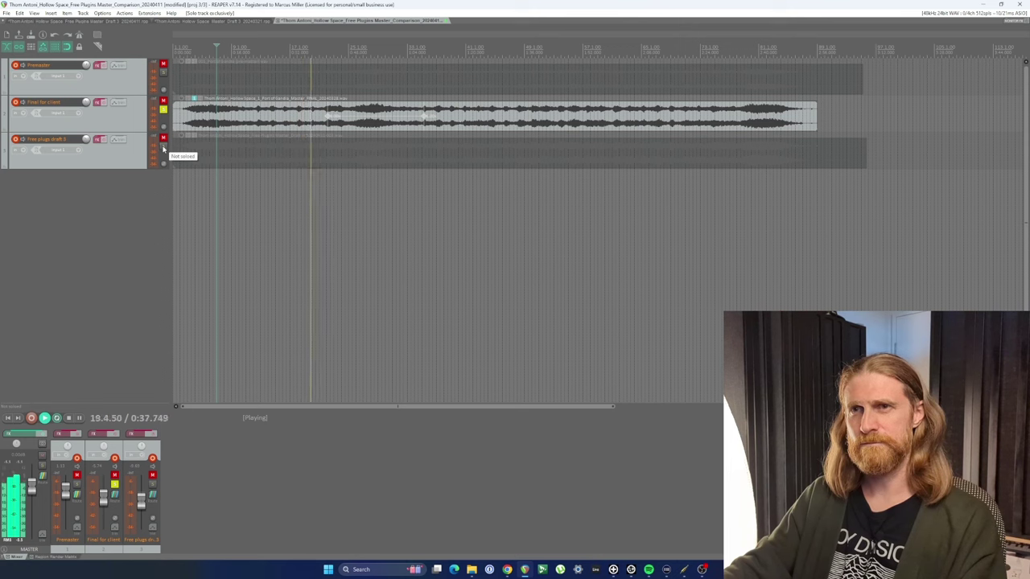
left_click(163, 147)
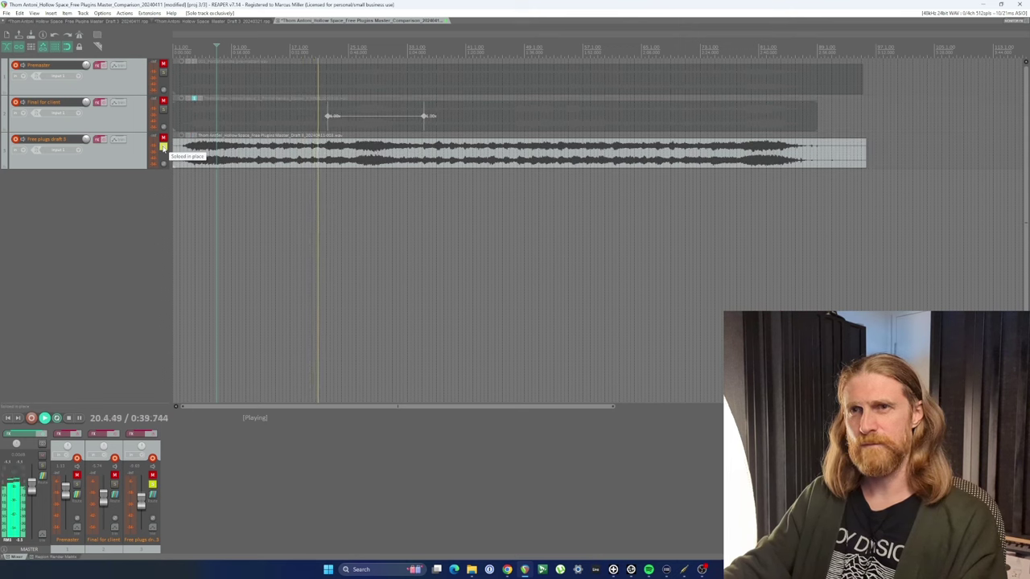
key("space")
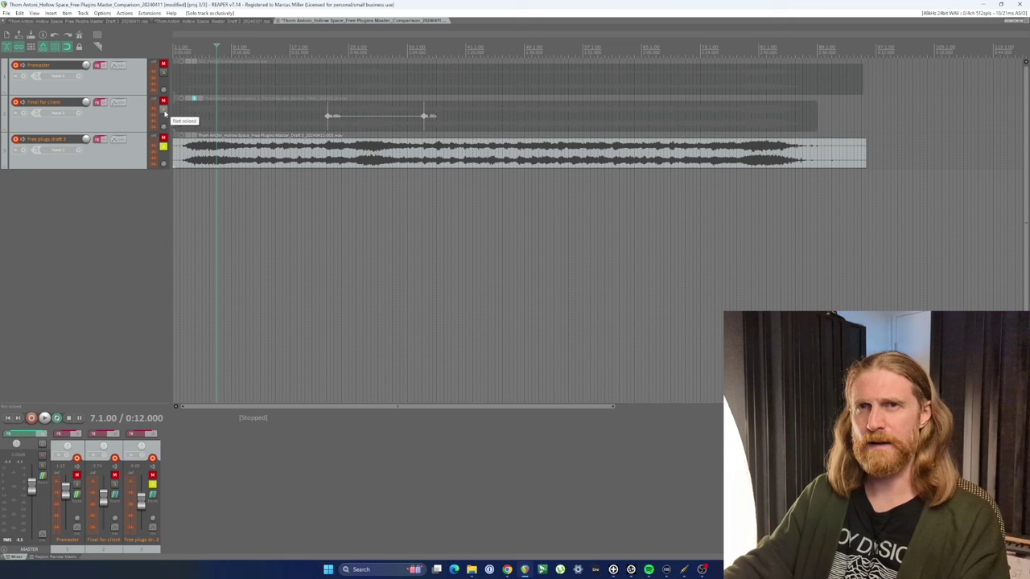
- Play Final for client again, switch the solo to Free plugs draft 3, then stop
left_click(164, 110)
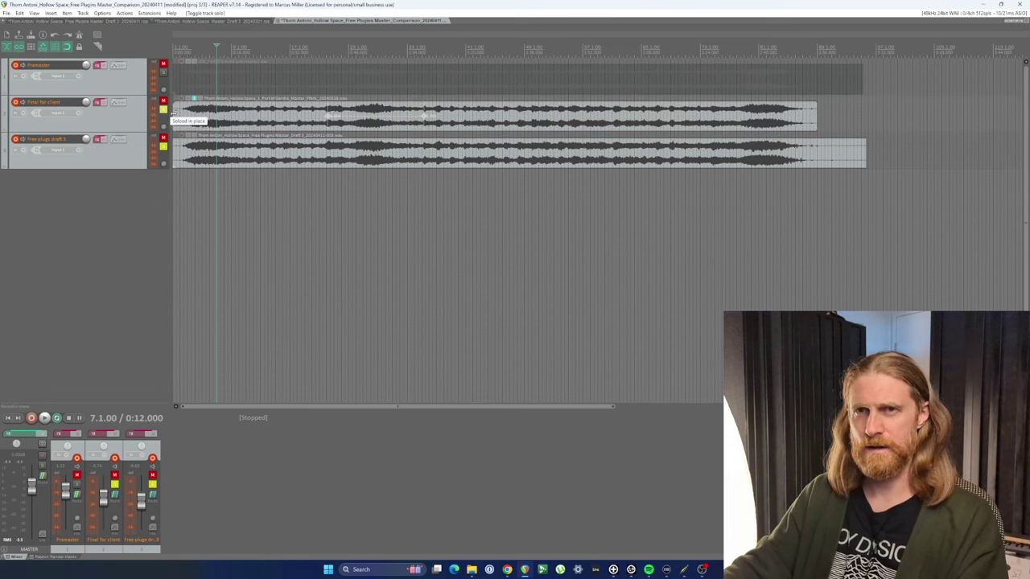
left_click(164, 148)
key("space")
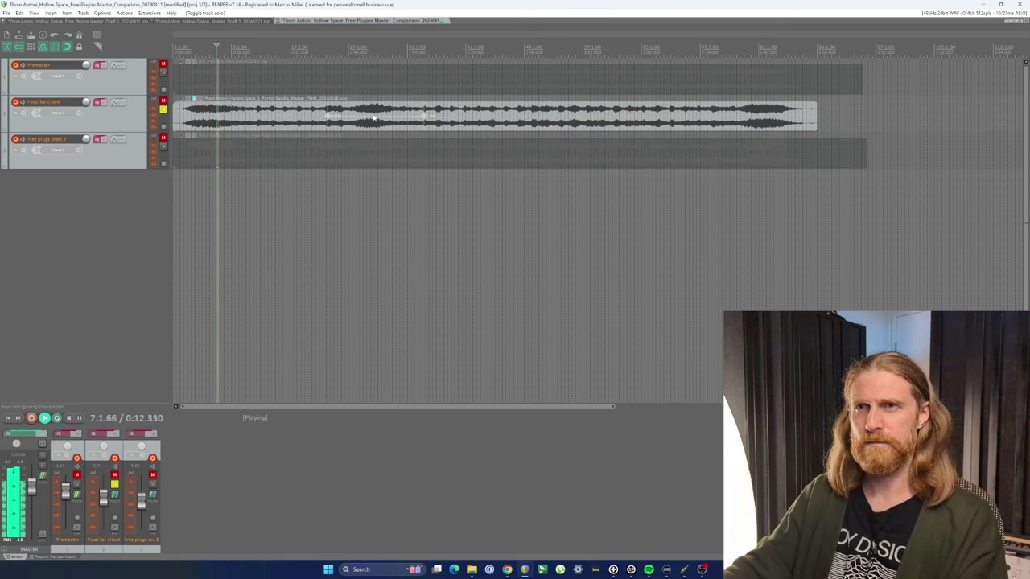
left_click(164, 148, "ctrl+alt")
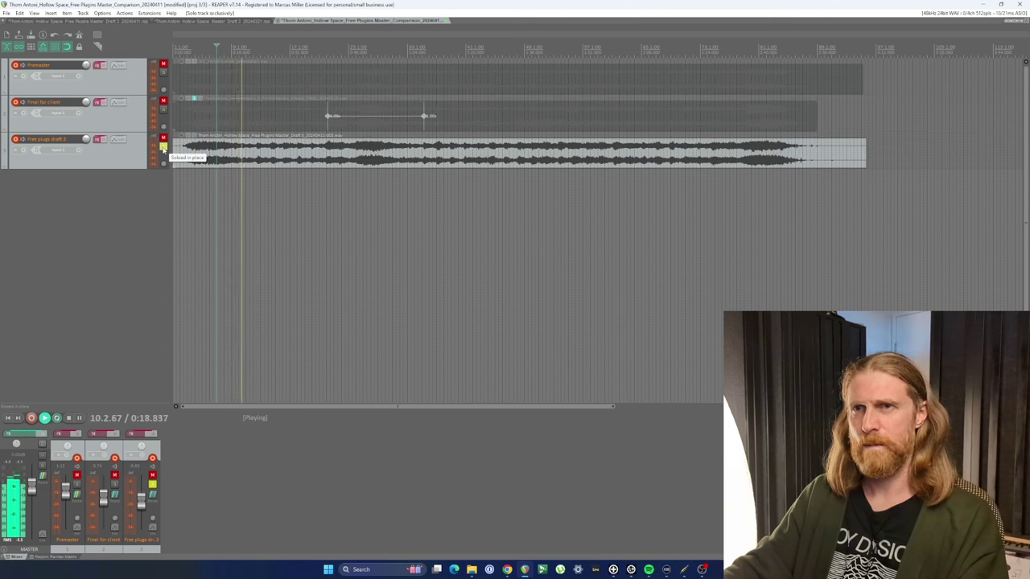
key("space")
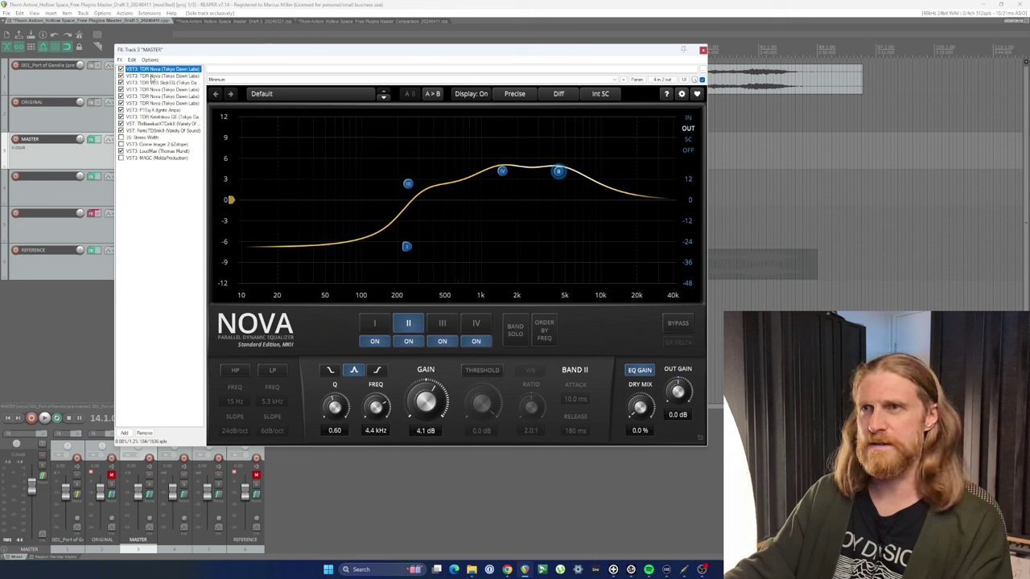
- Set the first Nova's stereo mode to Diff and view the second Nova's EQ curve
left_click(560, 95)
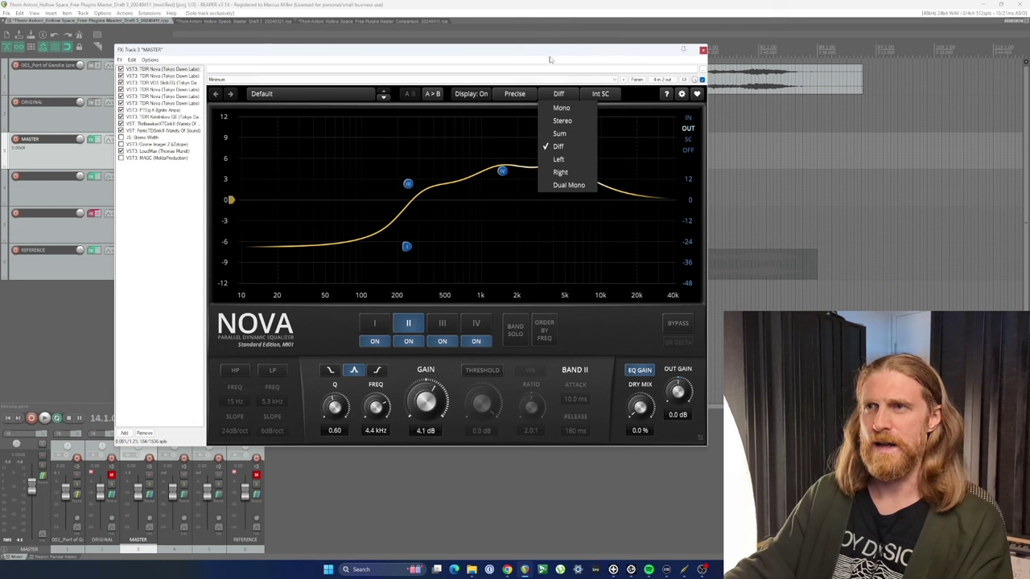
left_click(635, 96)
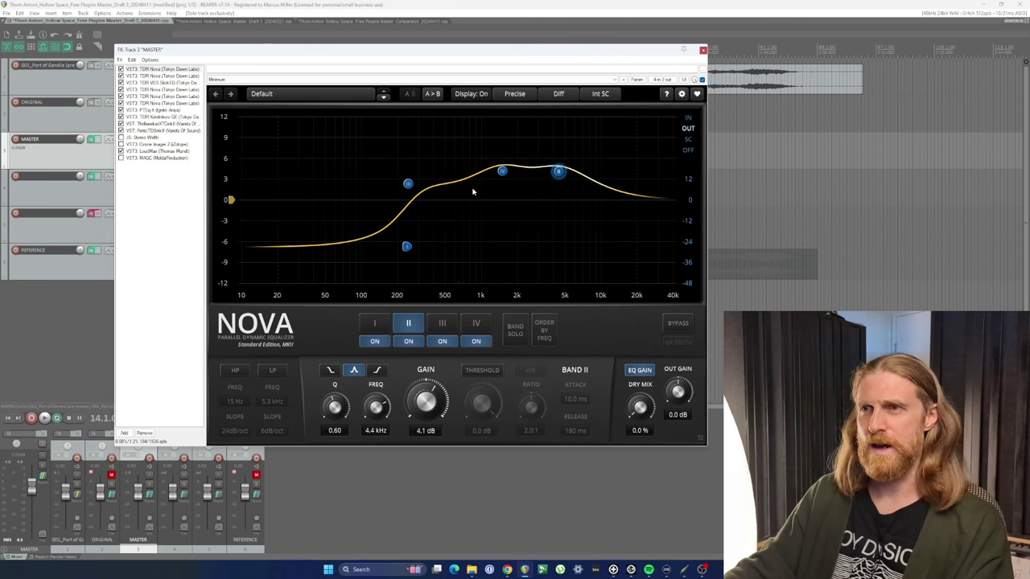
left_click(152, 76)
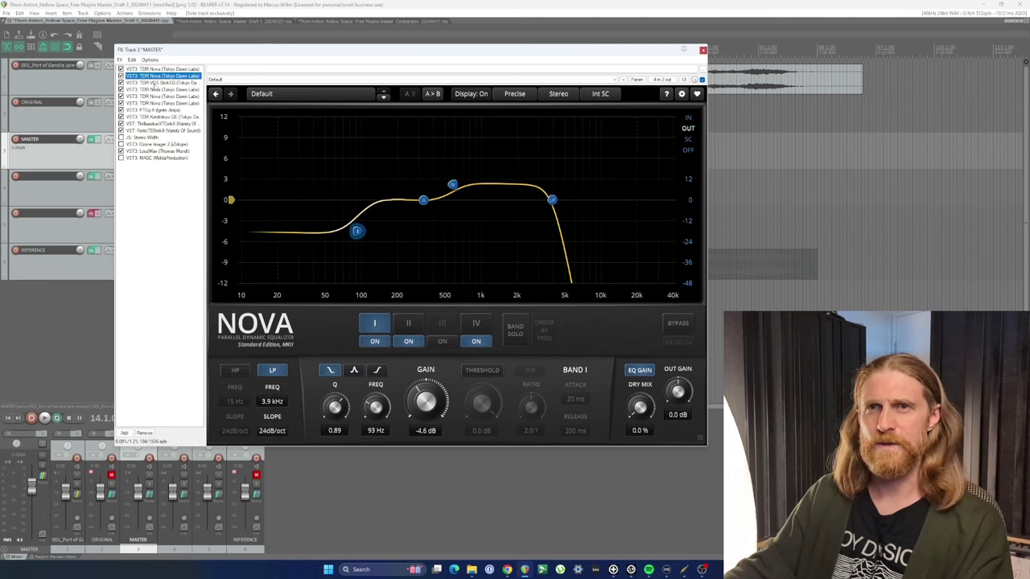
- Review the Slick EQ and the second, fourth and sixth Nova instances, then return to the first Nova
left_click(154, 83)
left_click(153, 76)
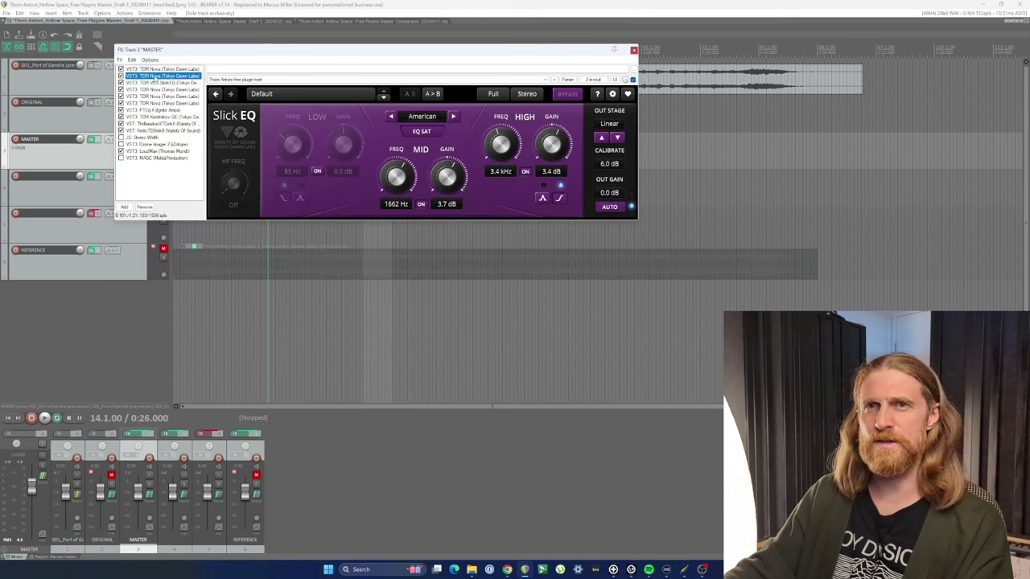
left_click(155, 90)
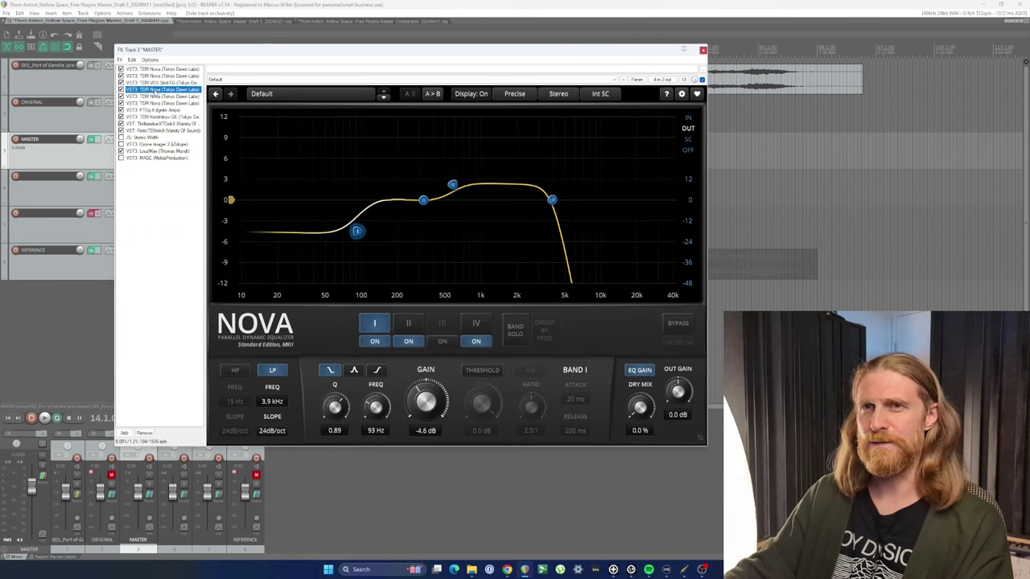
left_click(156, 103)
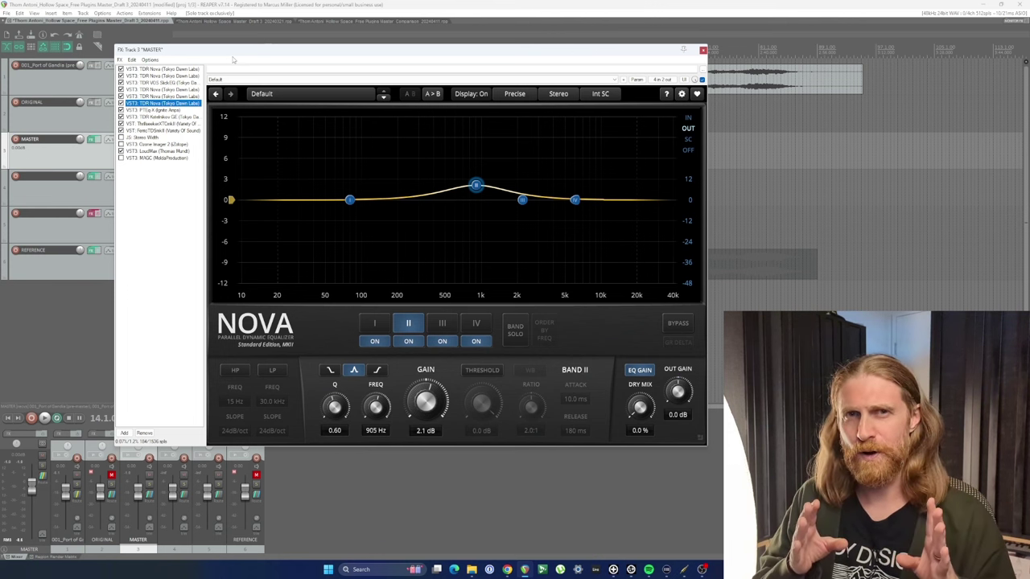
left_click(168, 69)
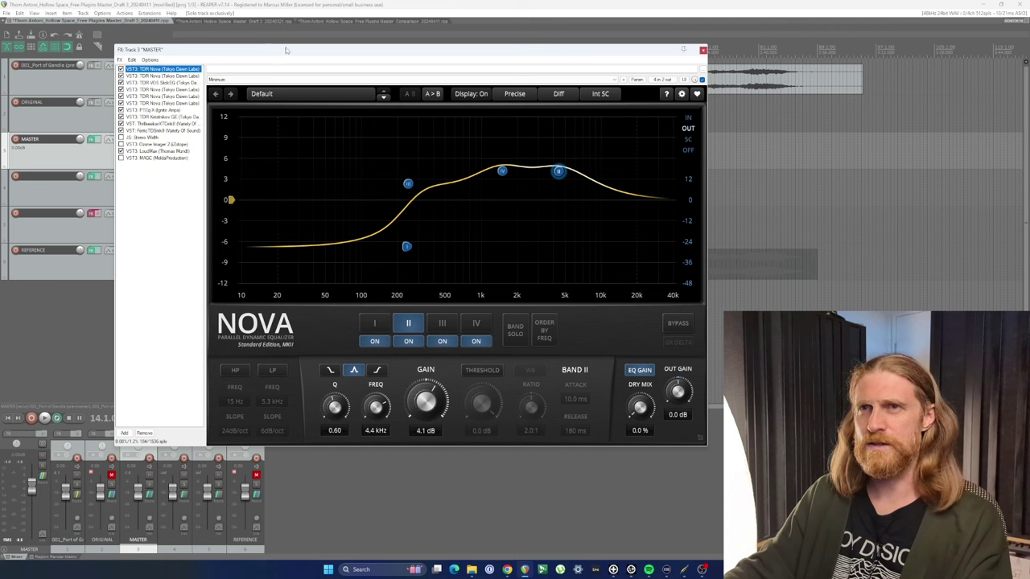
left_click_drag(280, 49, 289, 122)
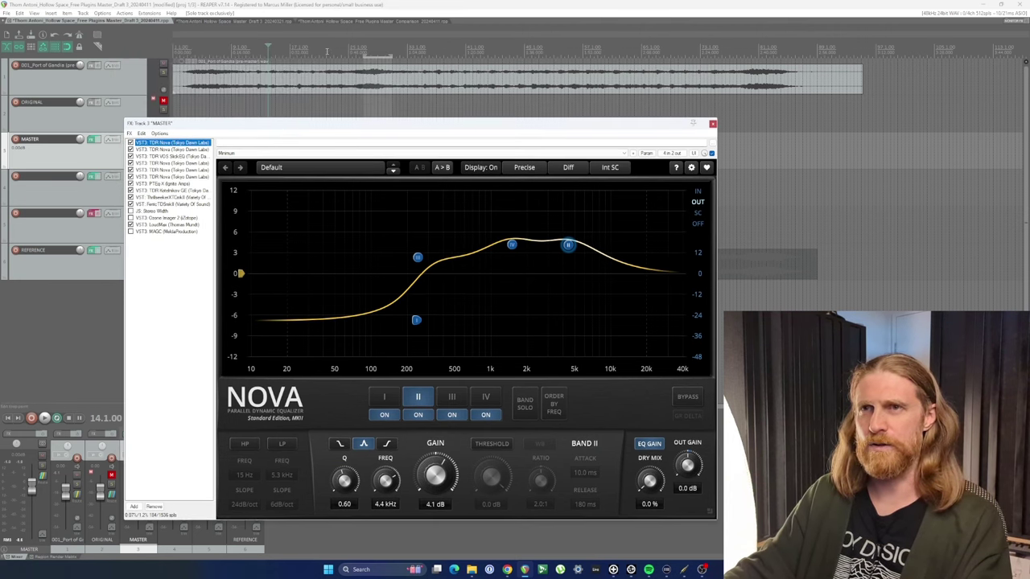
- Play from bar 22 while viewing the fifth and fourth Nova instances' settings
left_click(326, 50)
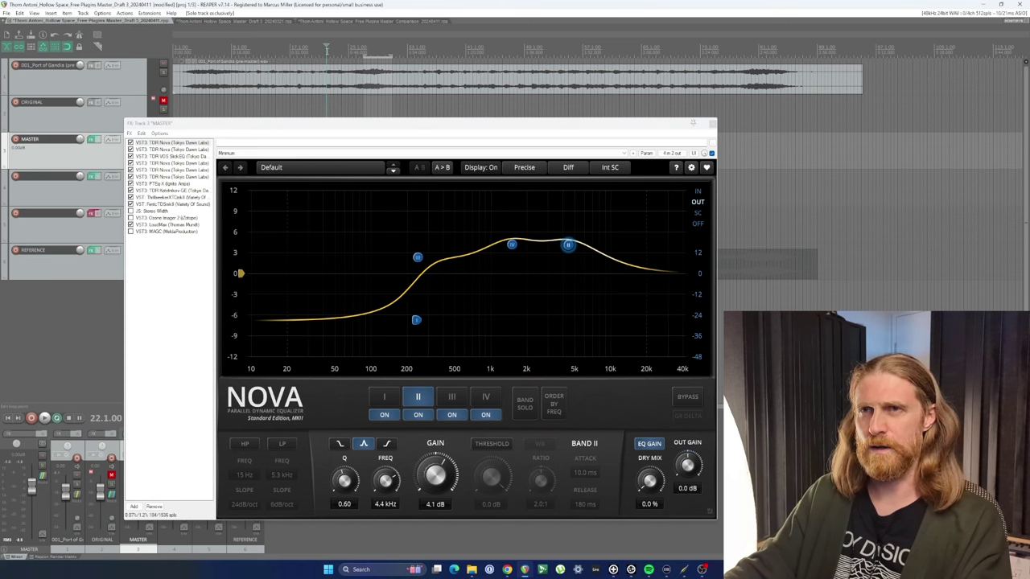
key("space")
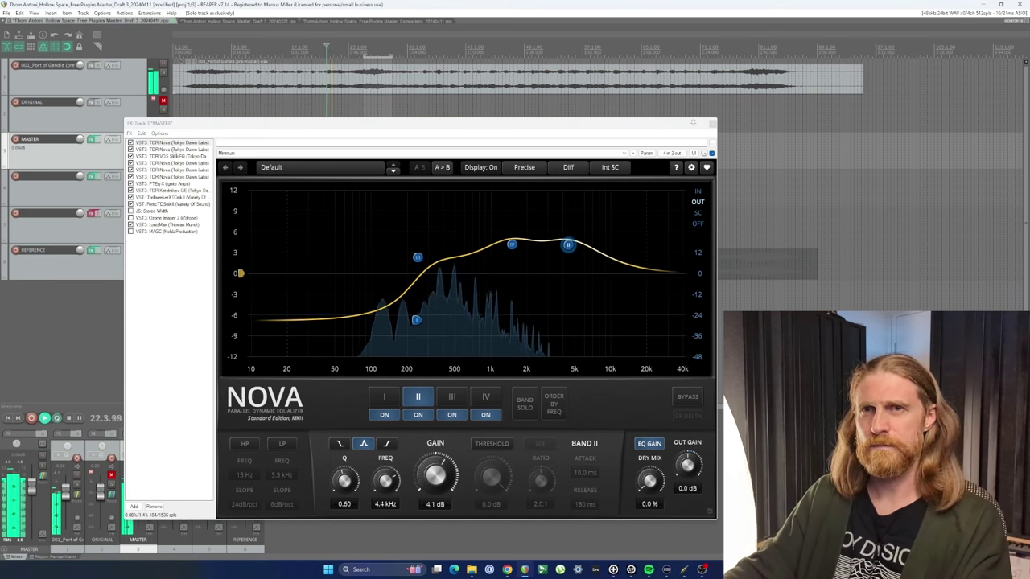
left_click(171, 142)
left_click(170, 170)
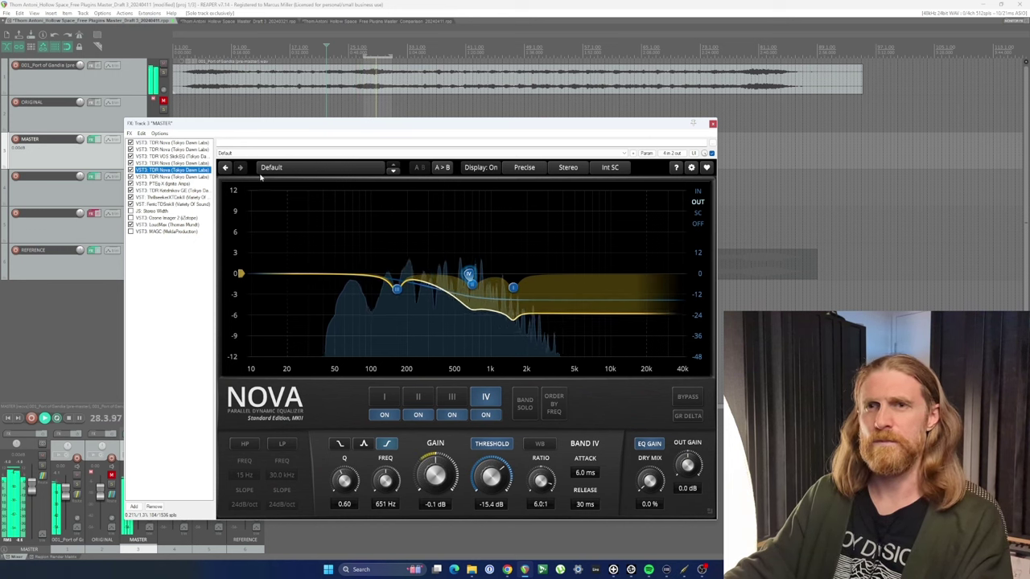
left_click(151, 163)
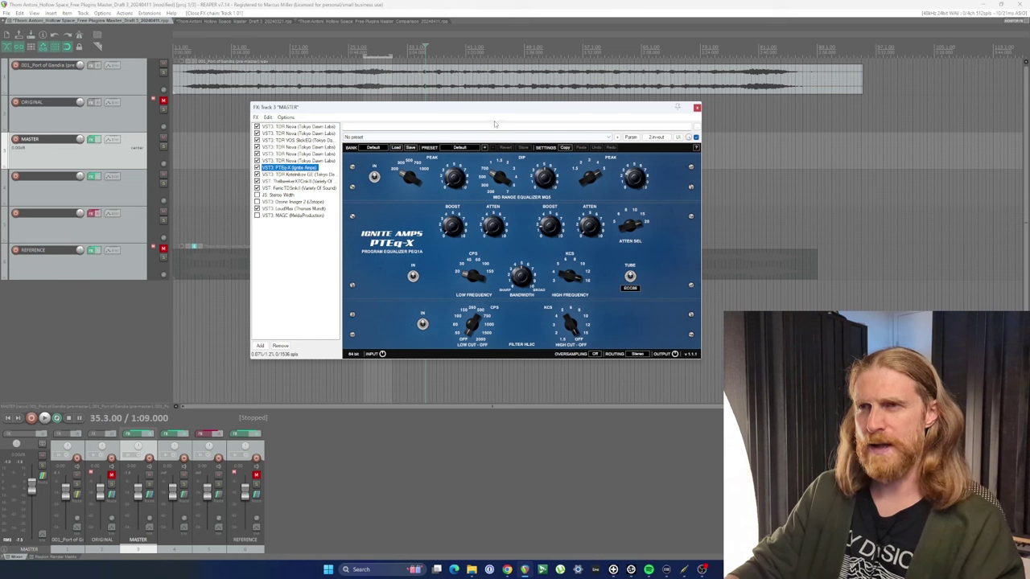
- Play the track and bypass the PTEq-X equalizer to compare the master with and without it
left_click_drag(497, 109, 491, 105)
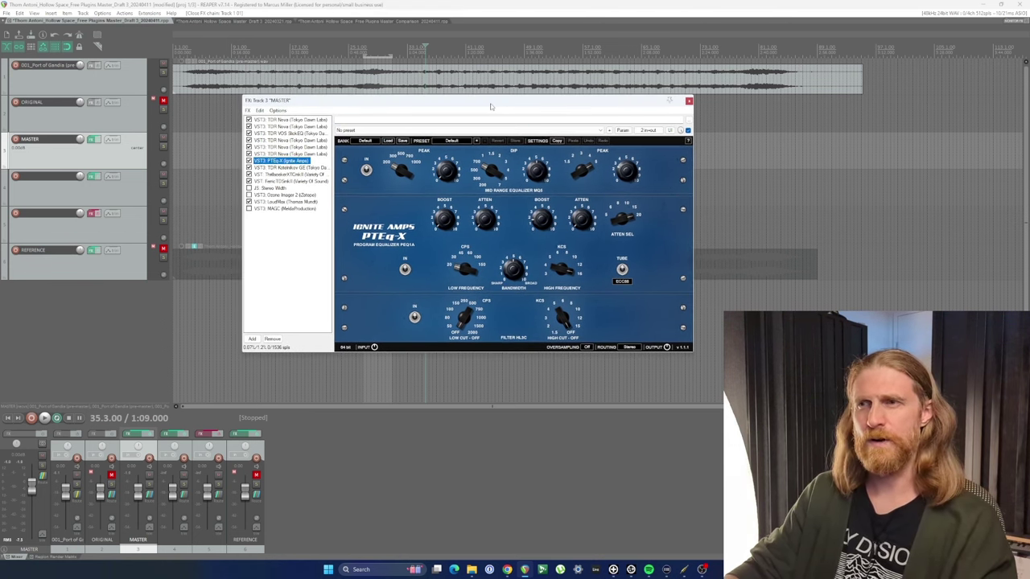
left_click_drag(490, 105, 491, 102)
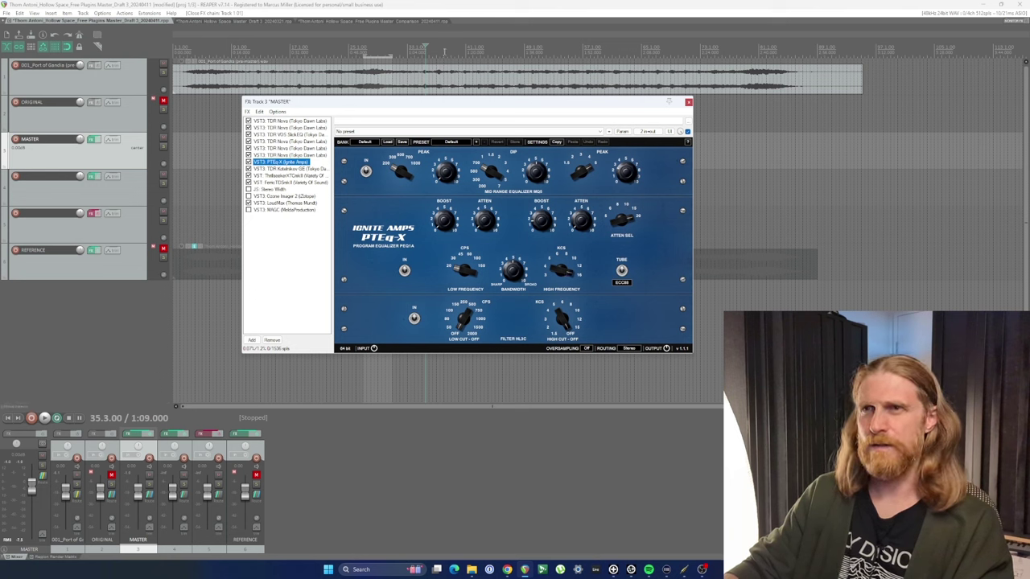
key("space")
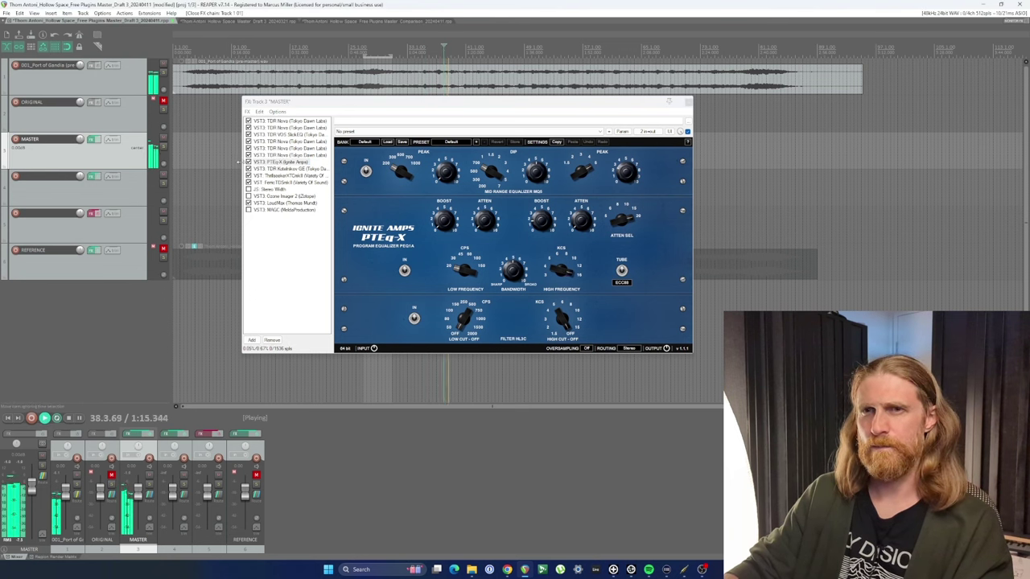
left_click(248, 161)
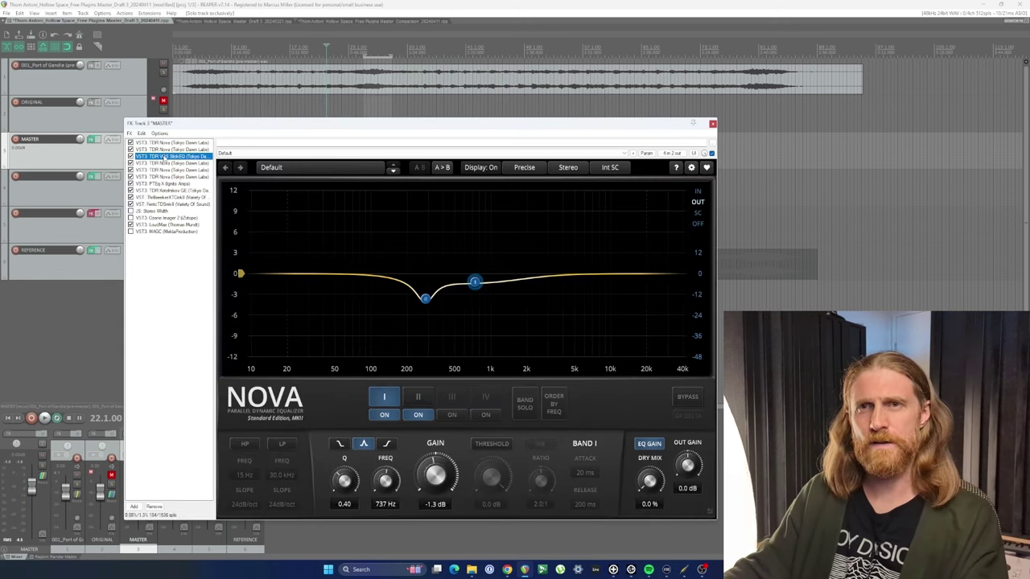
- Show Slick EQ and compare its EQ SAT saturation on versus off during playback
left_click(165, 156)
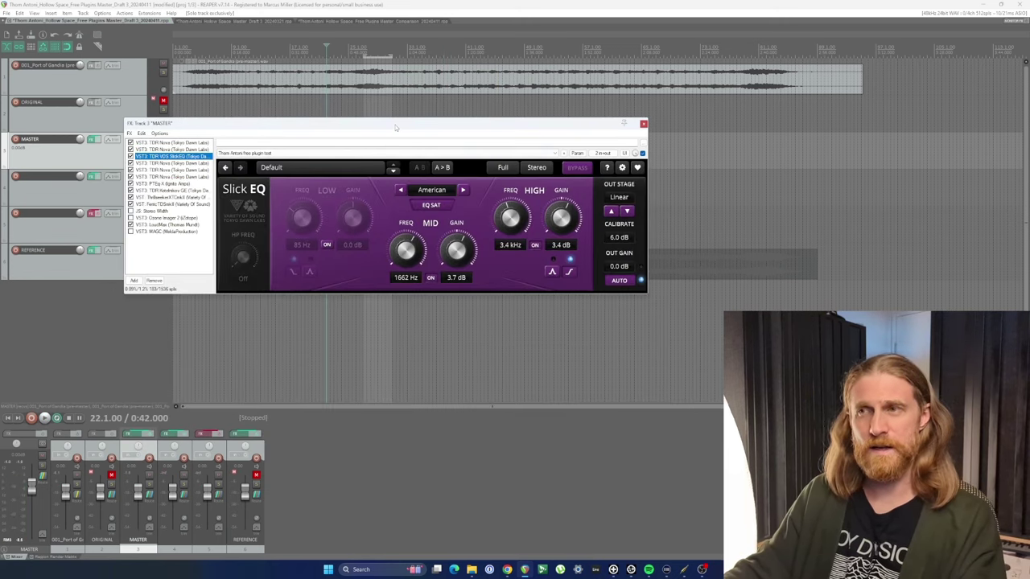
left_click_drag(395, 123, 409, 139)
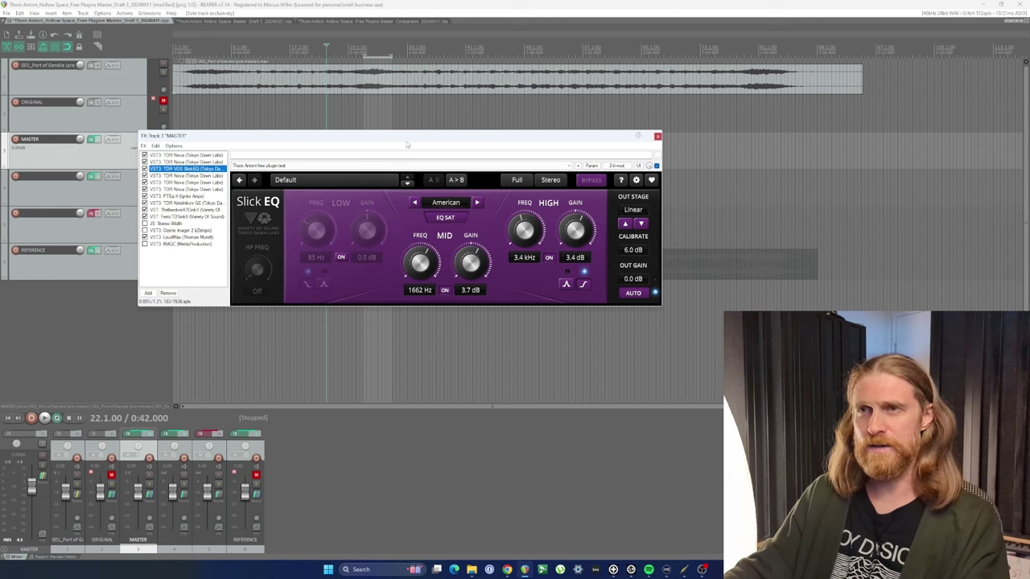
left_click_drag(406, 139, 424, 141)
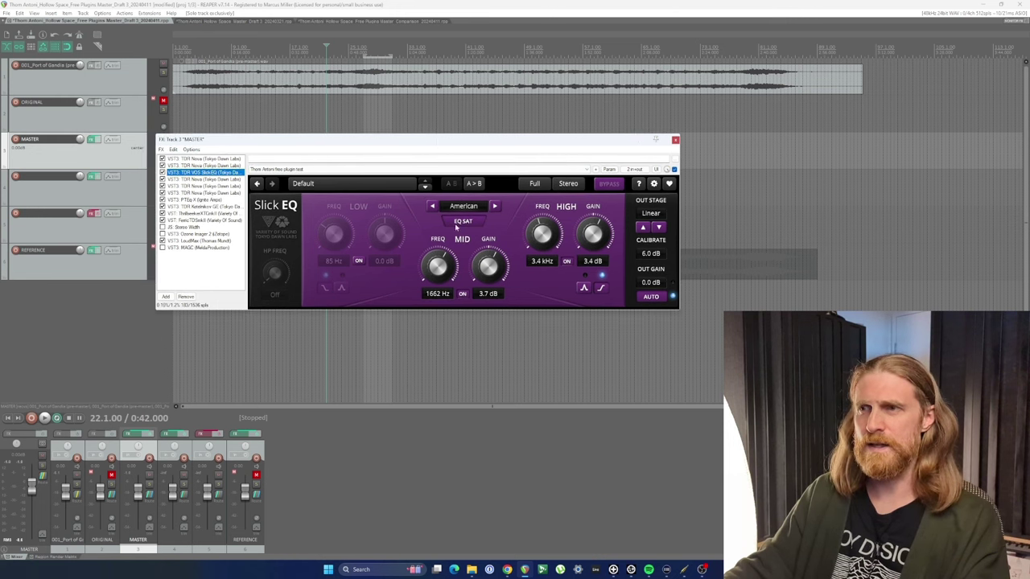
key("space")
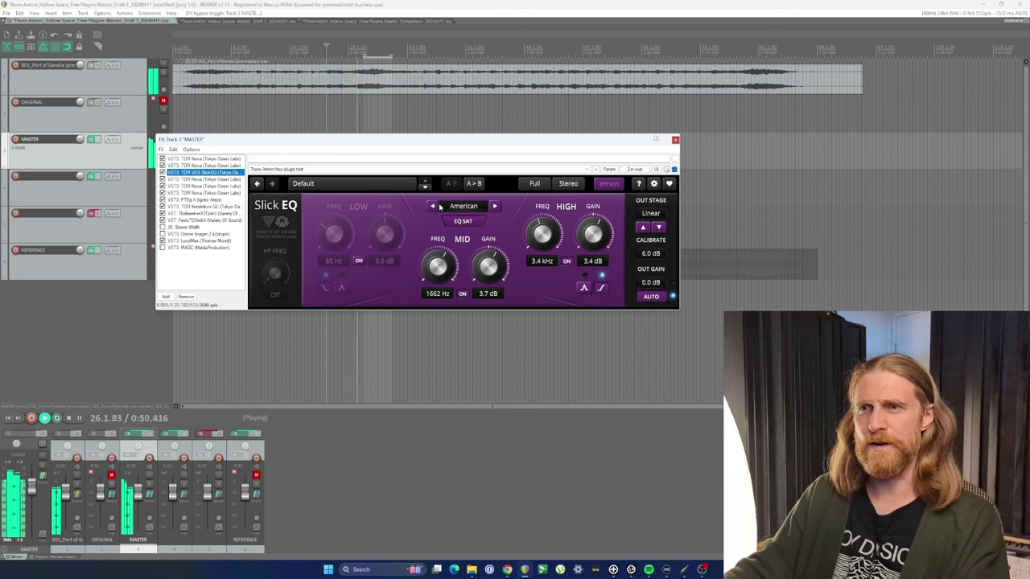
left_click(458, 222)
left_click(459, 223)
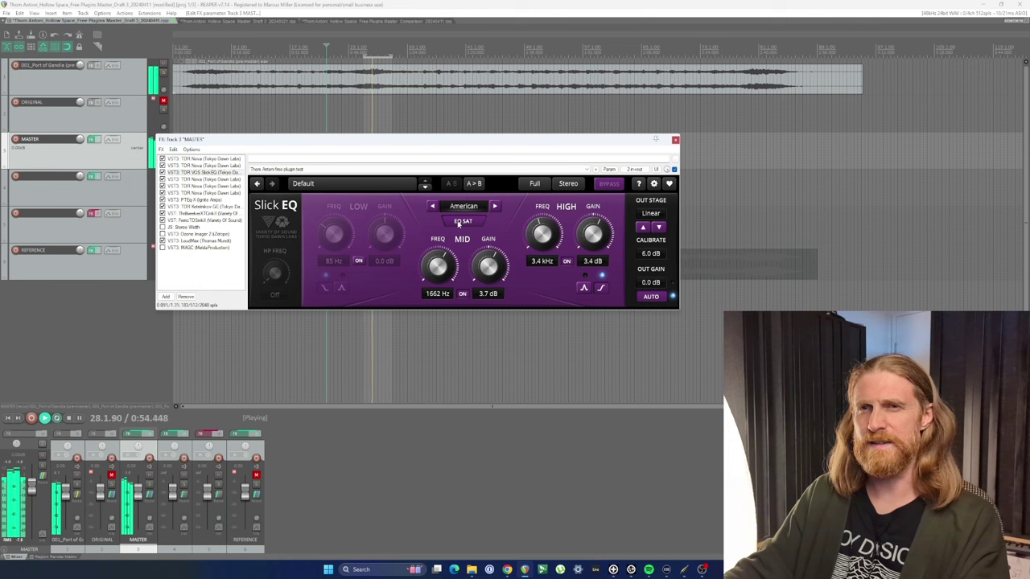
left_click(459, 223)
left_click(459, 223)
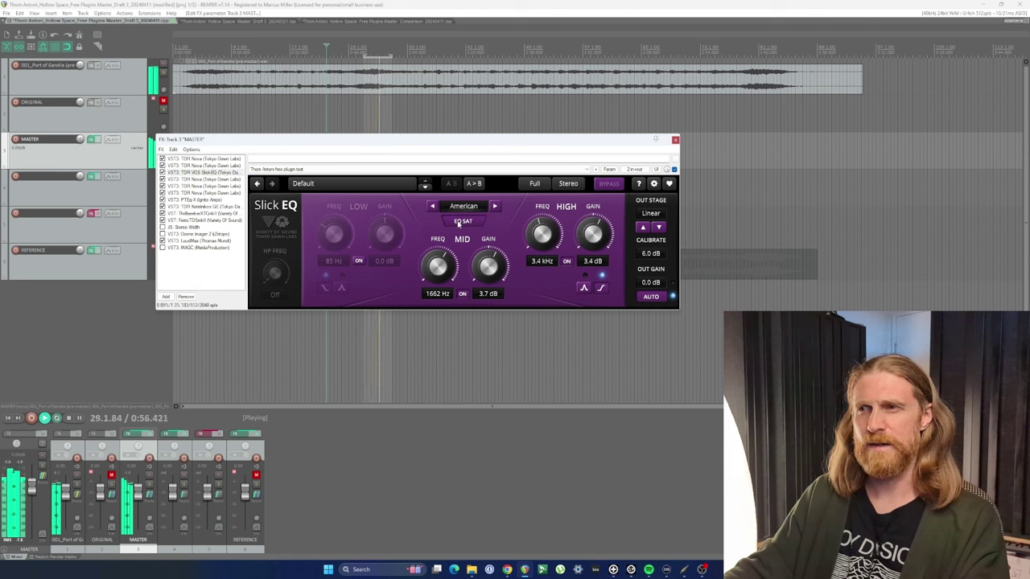
key("space")
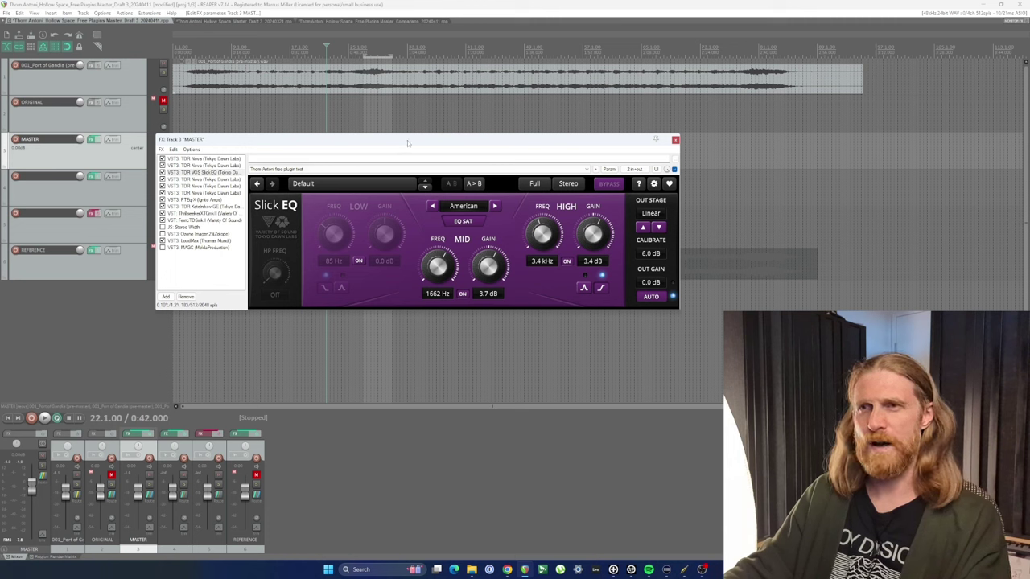
- Play the track briefly again through Slick EQ, then stop
left_click_drag(407, 140, 414, 142)
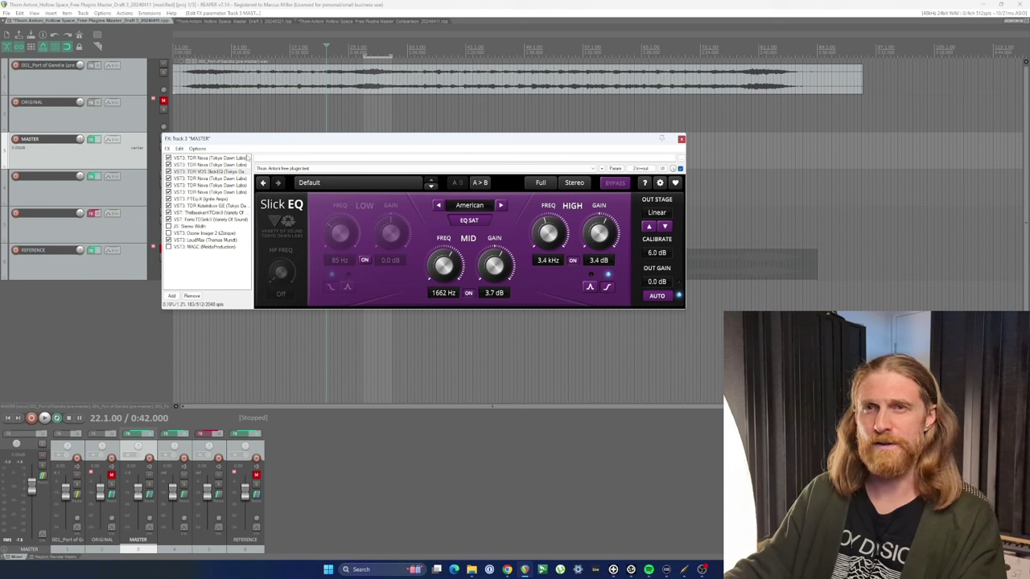
key("space")
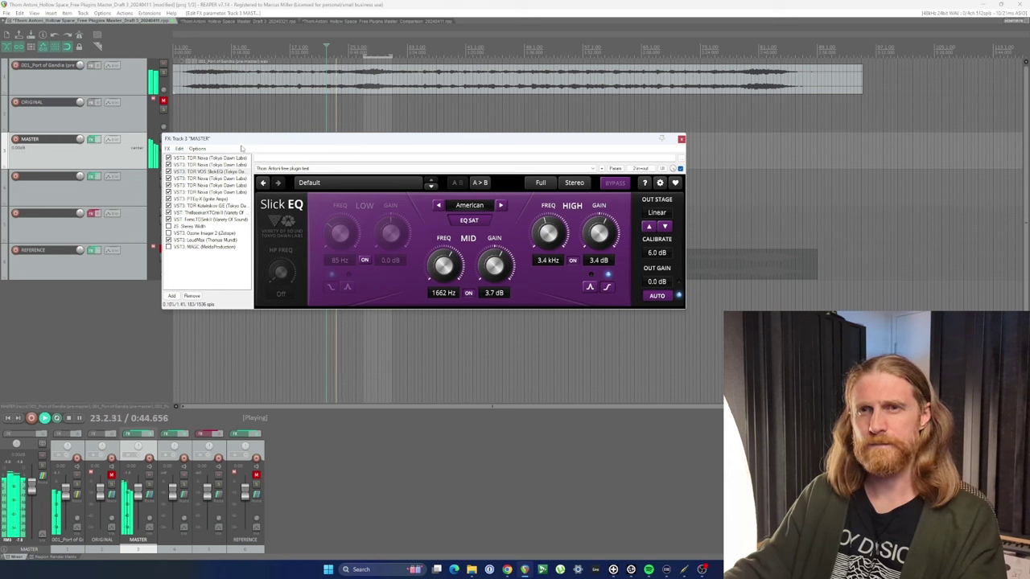
key("space")
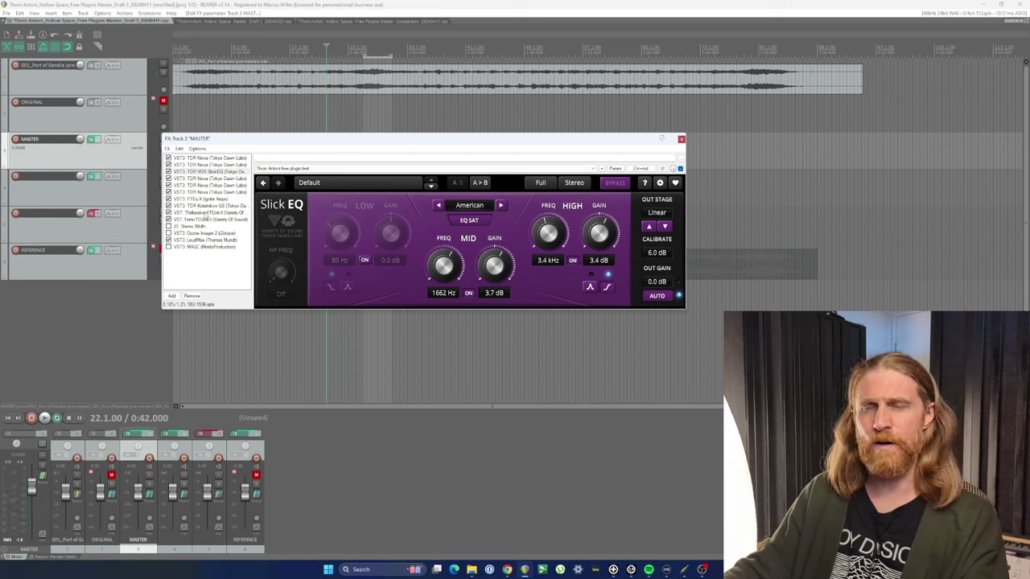
- Show the Low/Mid/Air enhancer and play the track with it bypassed, then re-enabled
left_click(209, 213)
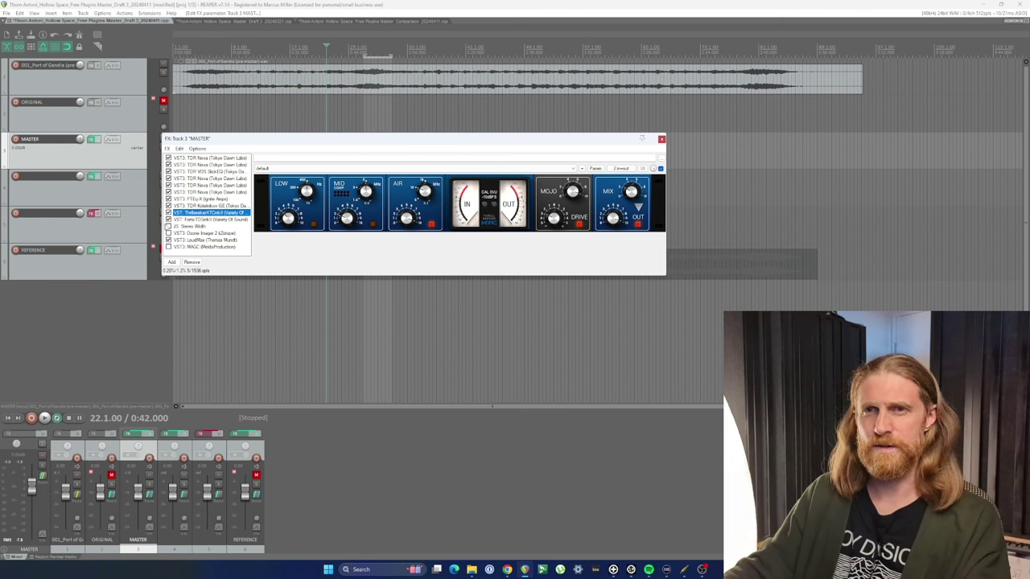
left_click(169, 212)
key("space")
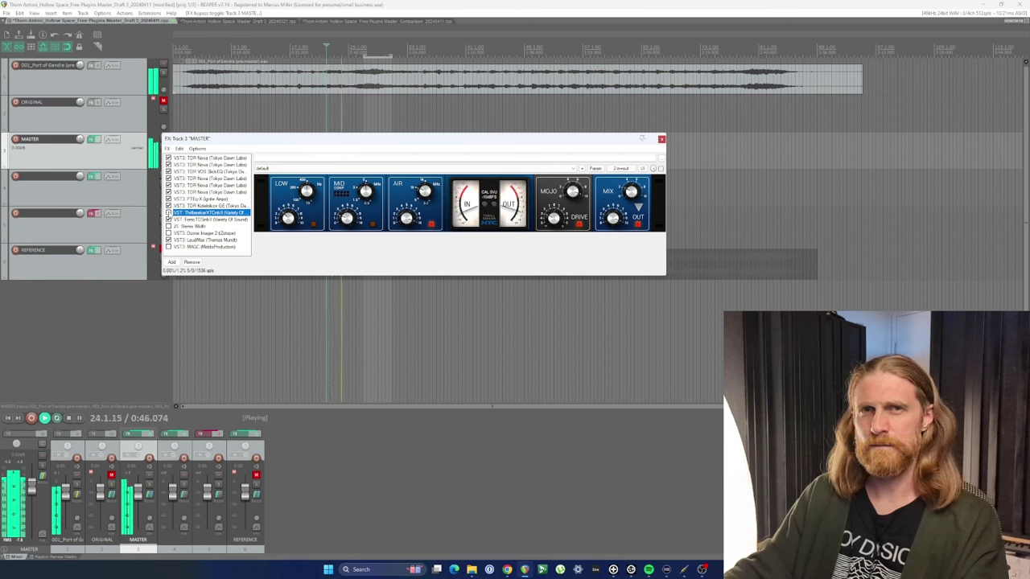
left_click(169, 212)
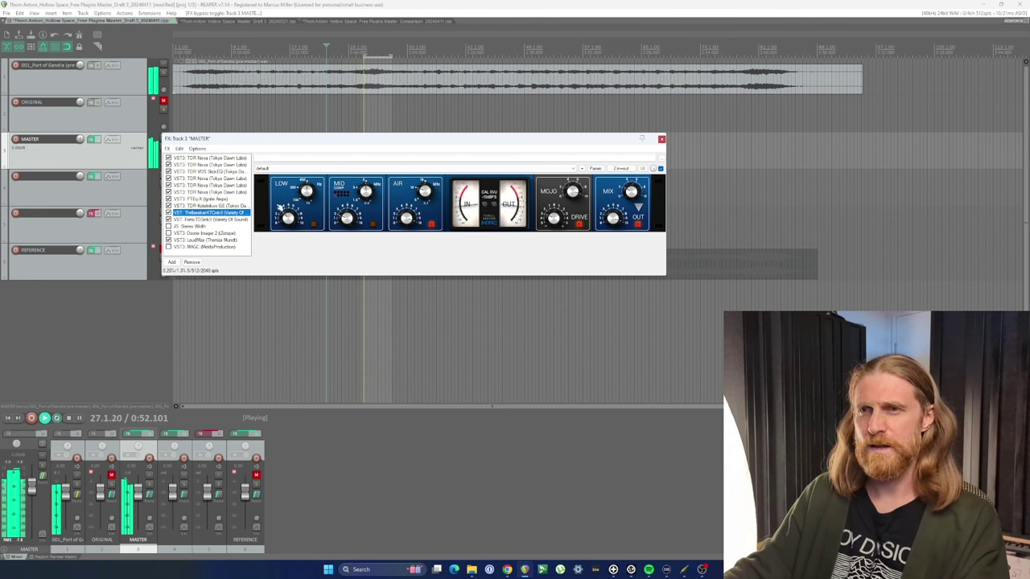
key("space")
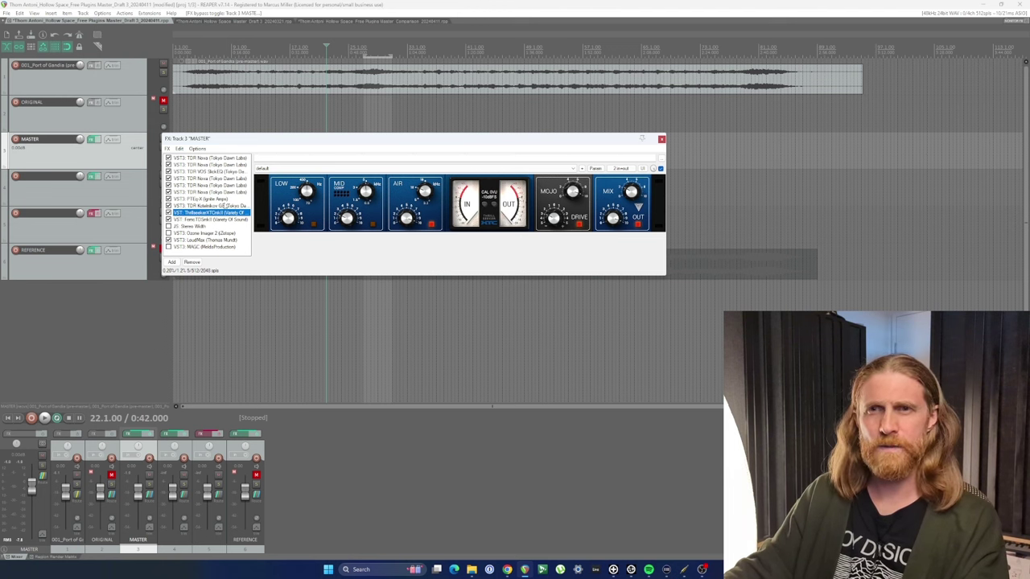
- Show the FerricTDS tape dynamics plugin and play the track through it, then stop
left_click(207, 220)
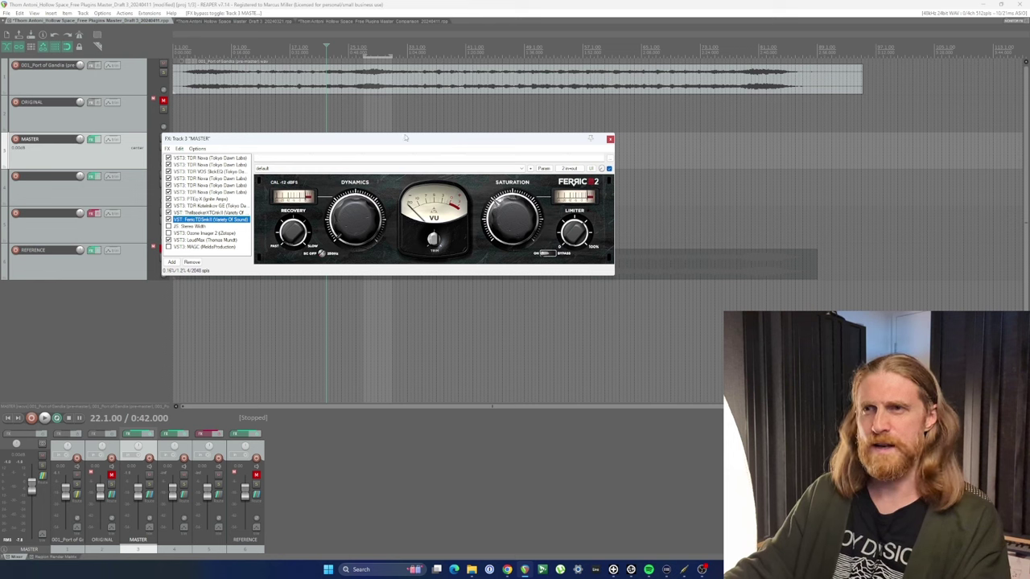
left_click_drag(406, 138, 402, 151)
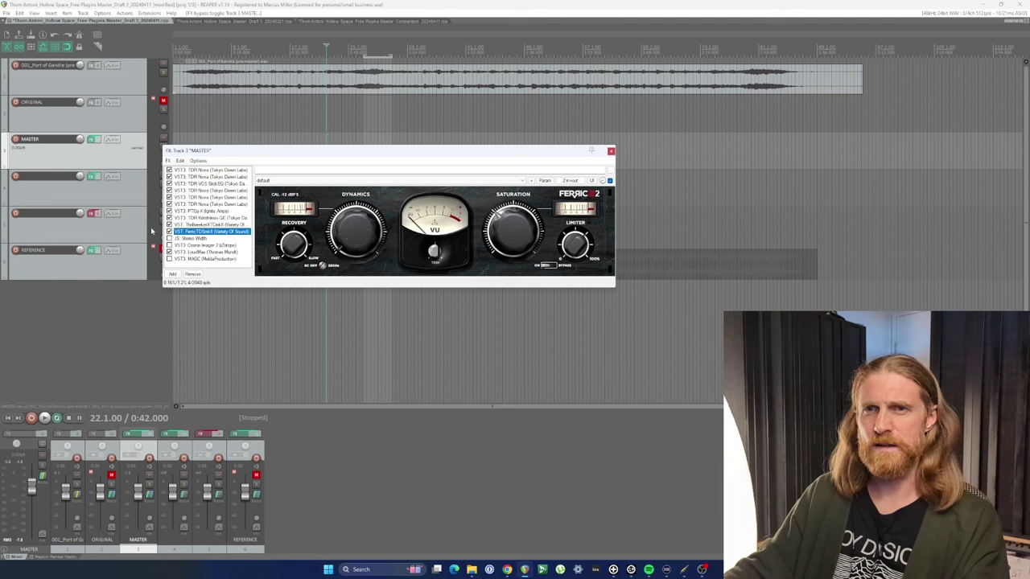
key("space")
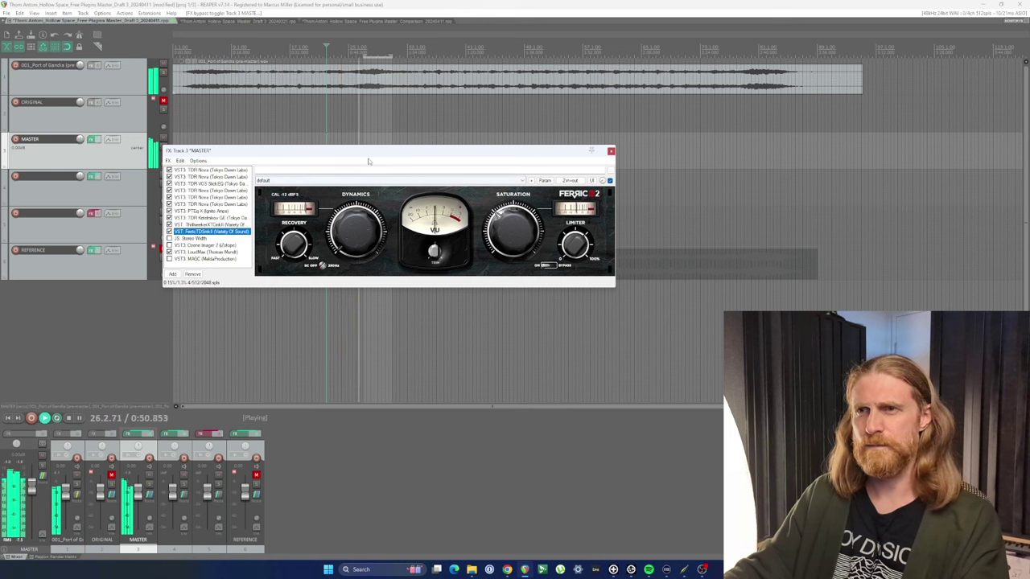
key("space")
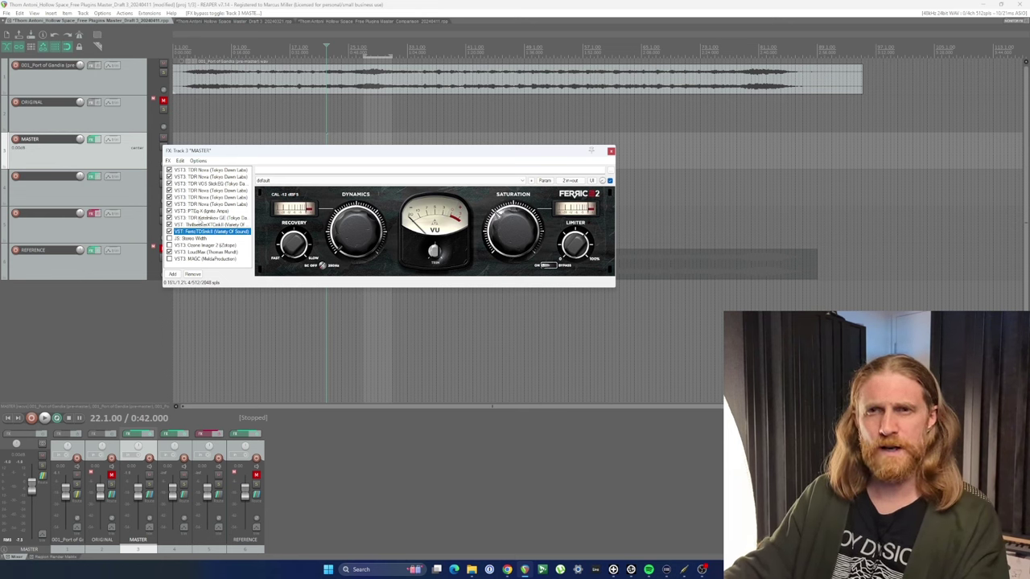
- Show the TDR Kotelnikov compressor settings, leaving its stereo mode on Stereo
left_click(202, 218)
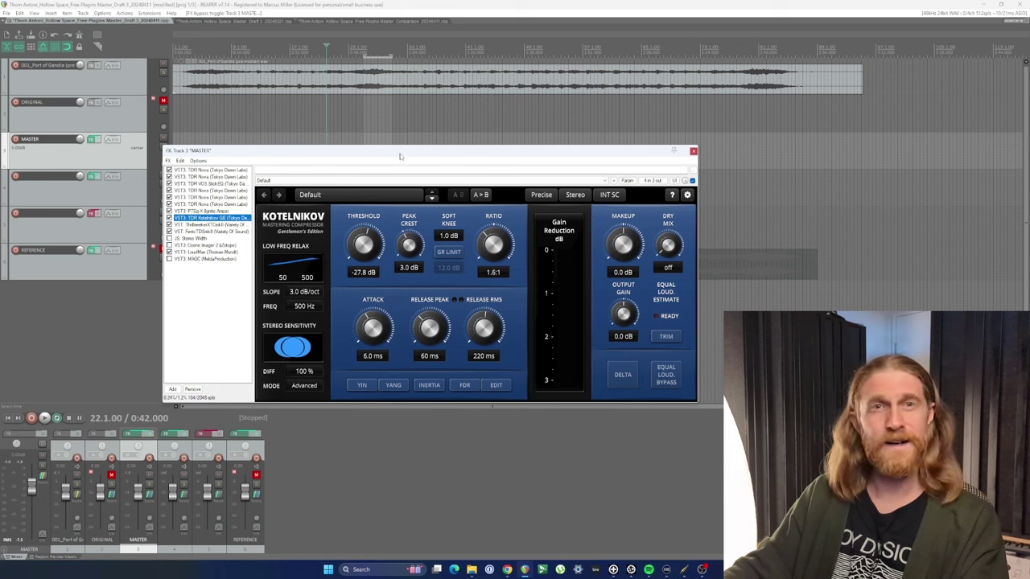
left_click_drag(400, 156, 396, 150)
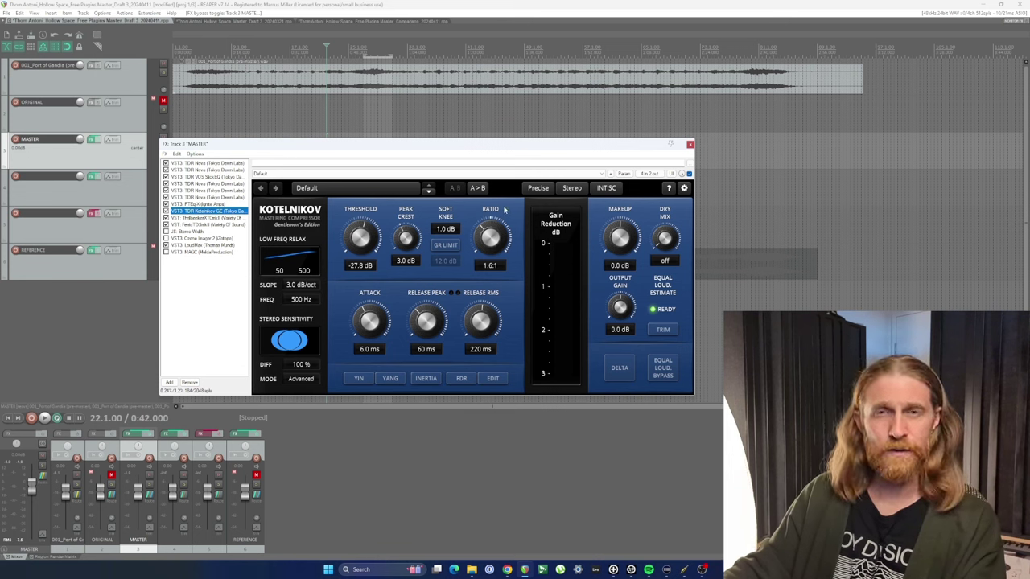
left_click(572, 189)
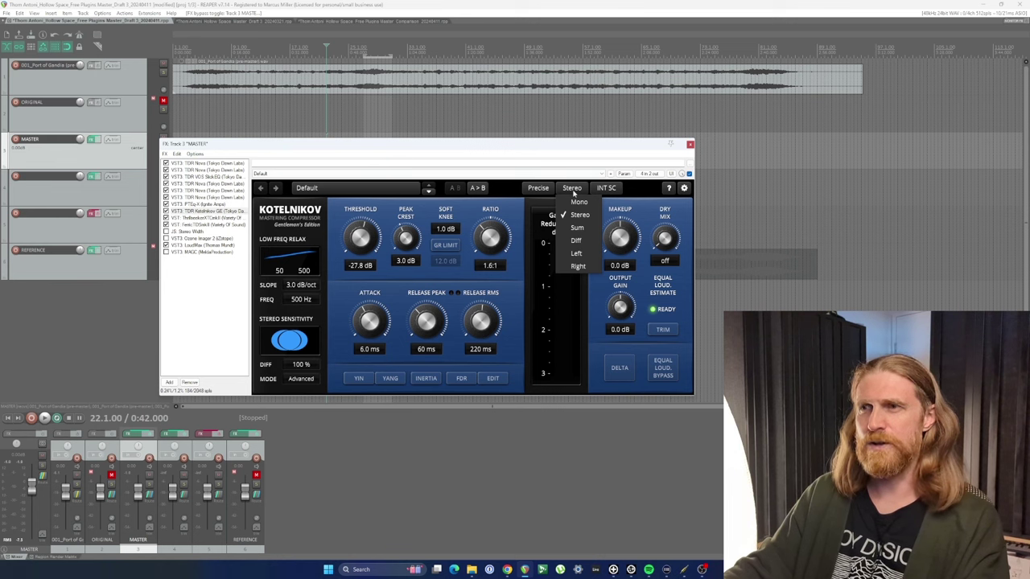
left_click(573, 190)
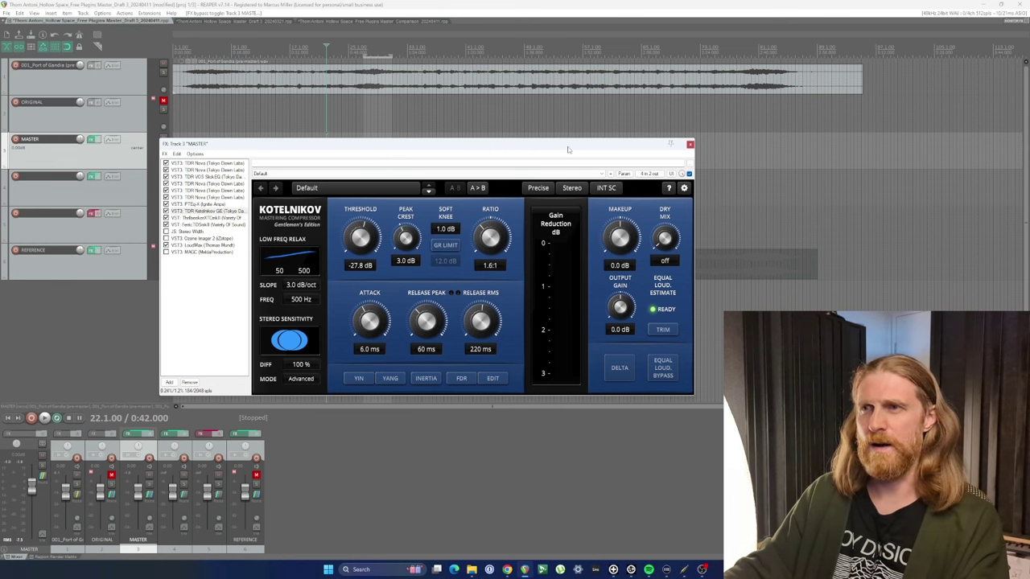
left_click_drag(567, 147, 568, 145)
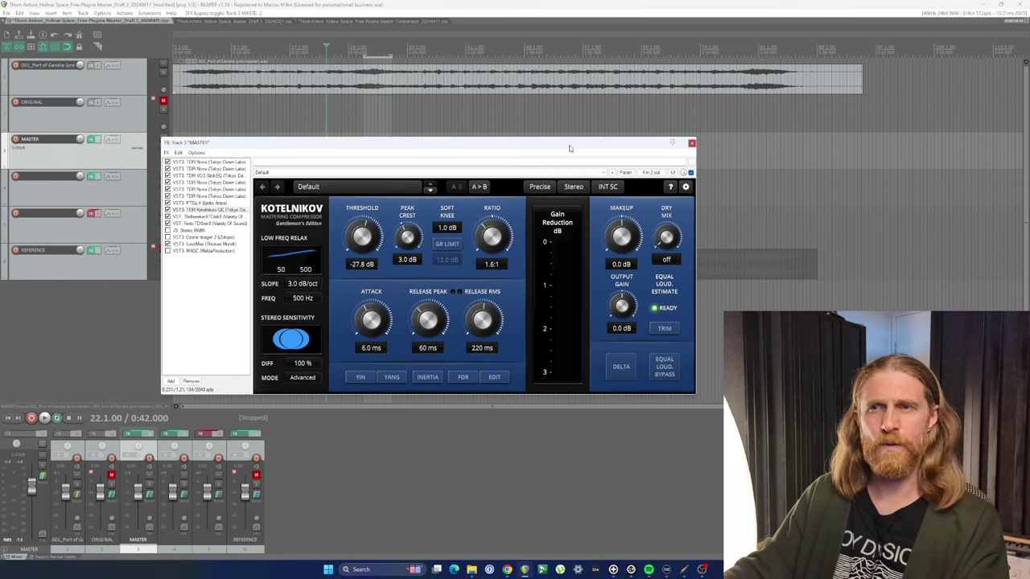
key("space")
left_click(620, 367)
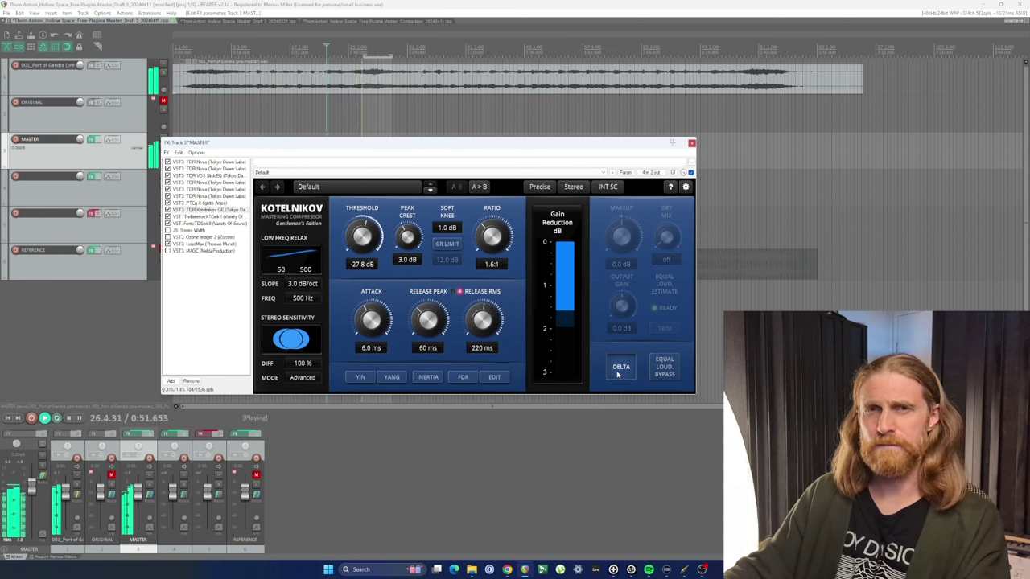
left_click(618, 372)
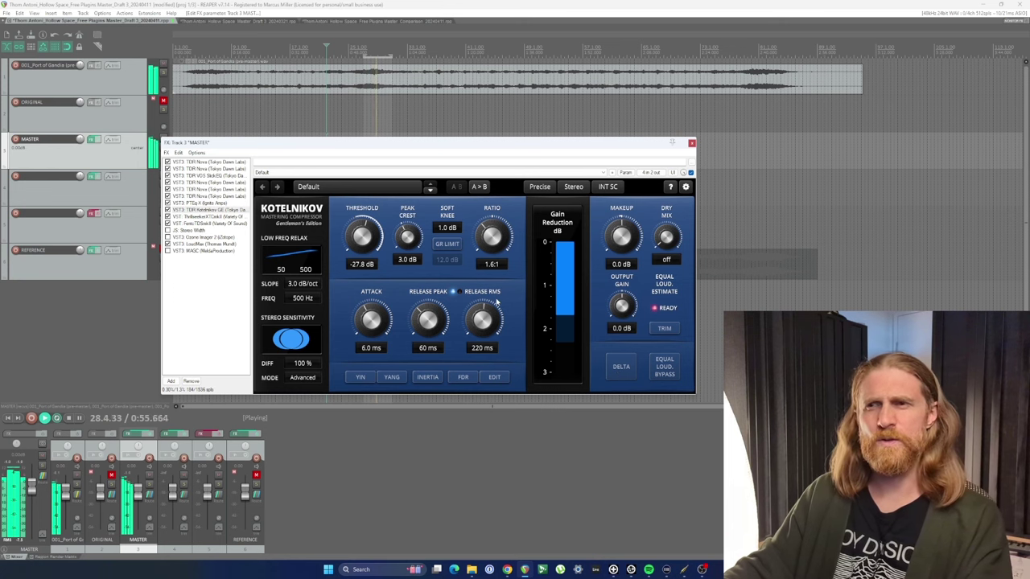
key("space")
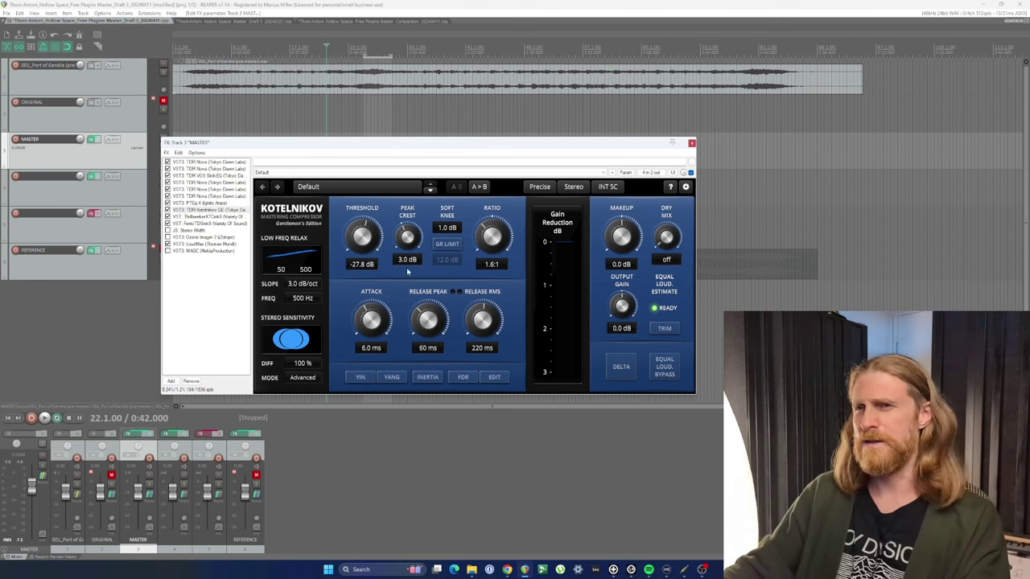
mouse_move(412, 148)
left_mouse_down()
mouse_move(420, 107)
mouse_move(418, 137)
left_mouse_up()
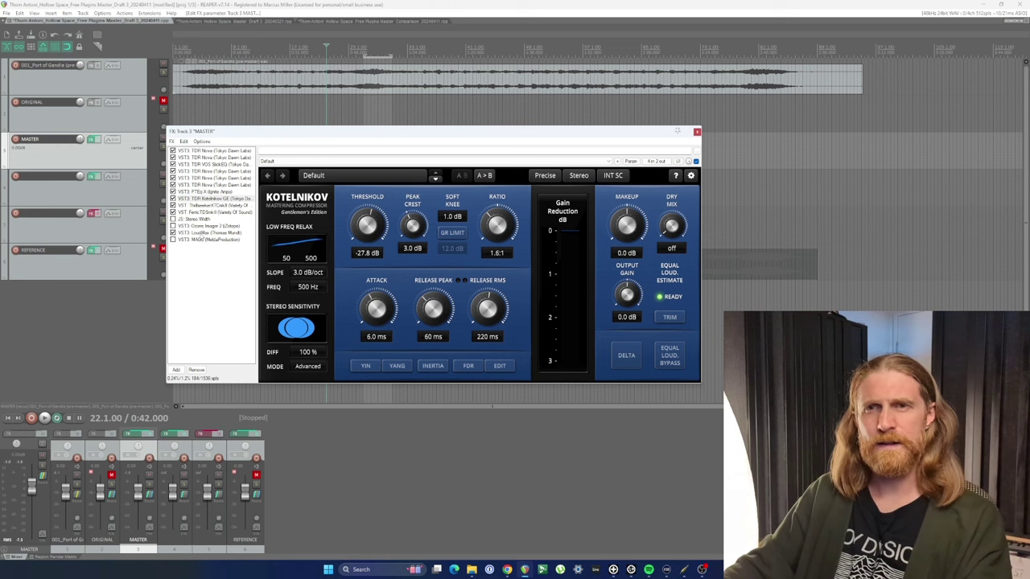
- Show LoudMax and listen through it at several song passages up to around bar 80
left_click(209, 233)
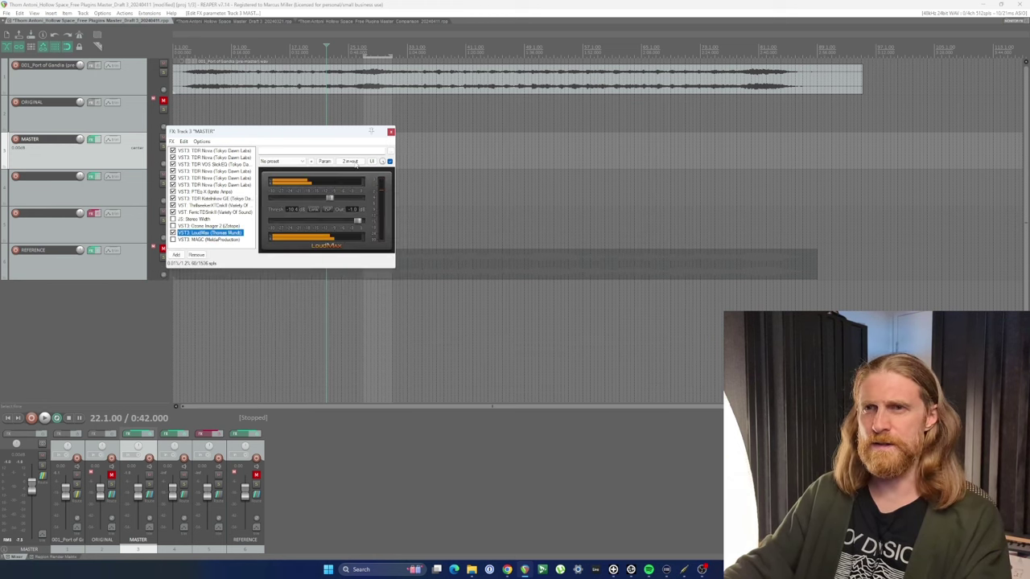
left_click_drag(342, 134, 534, 177)
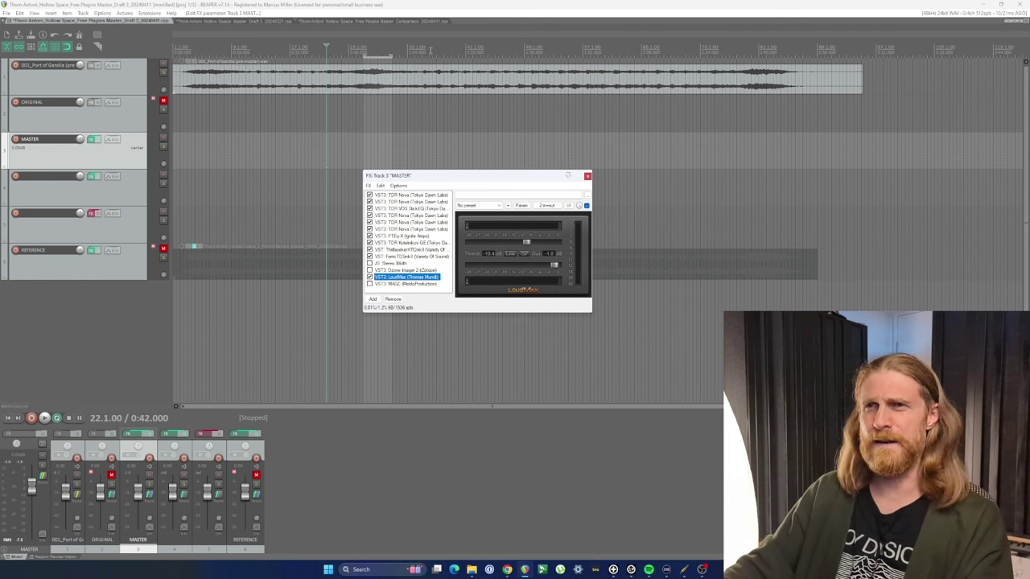
left_click(368, 48)
key("space")
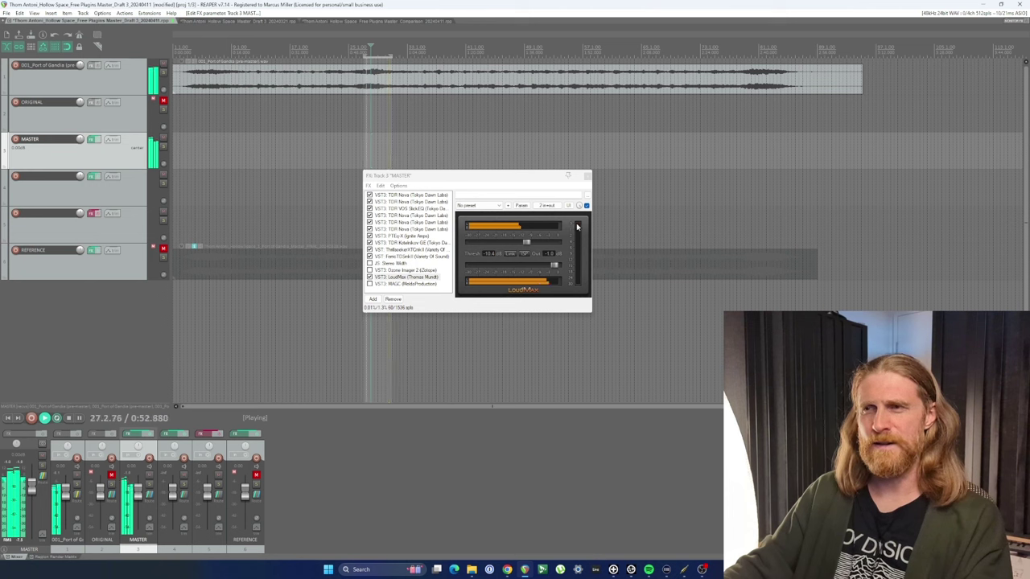
left_click(430, 76)
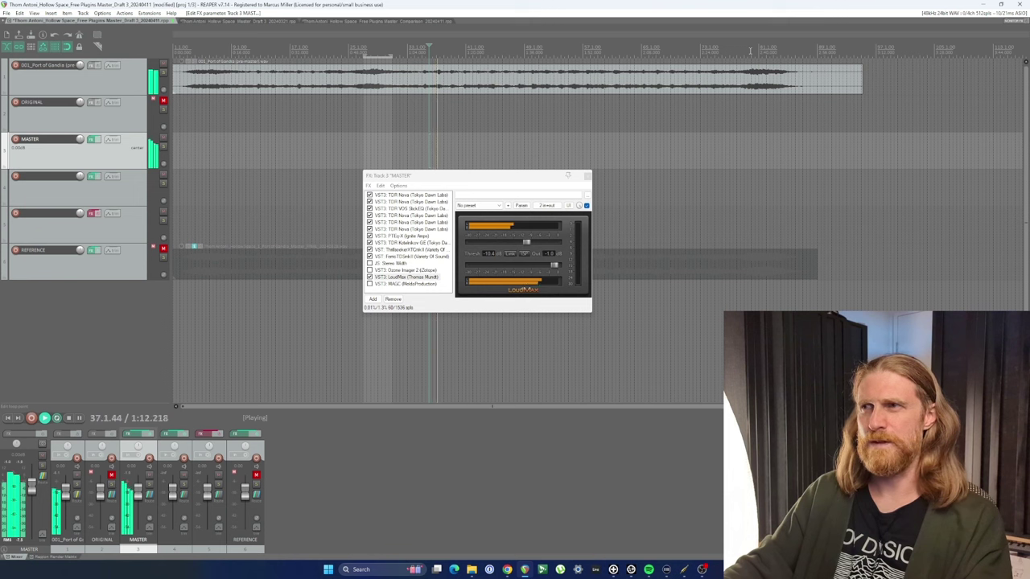
left_click(750, 77)
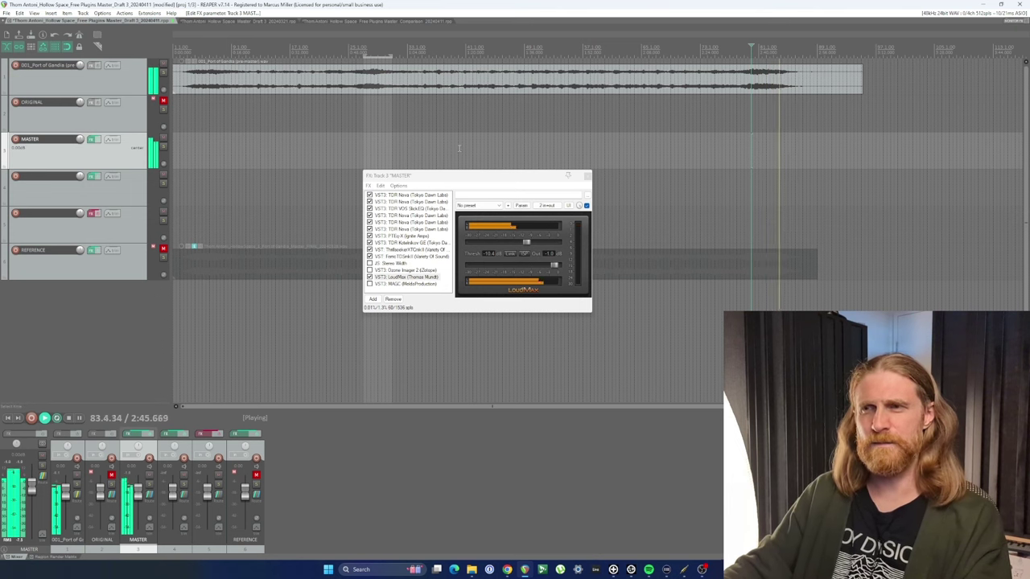
key("space")
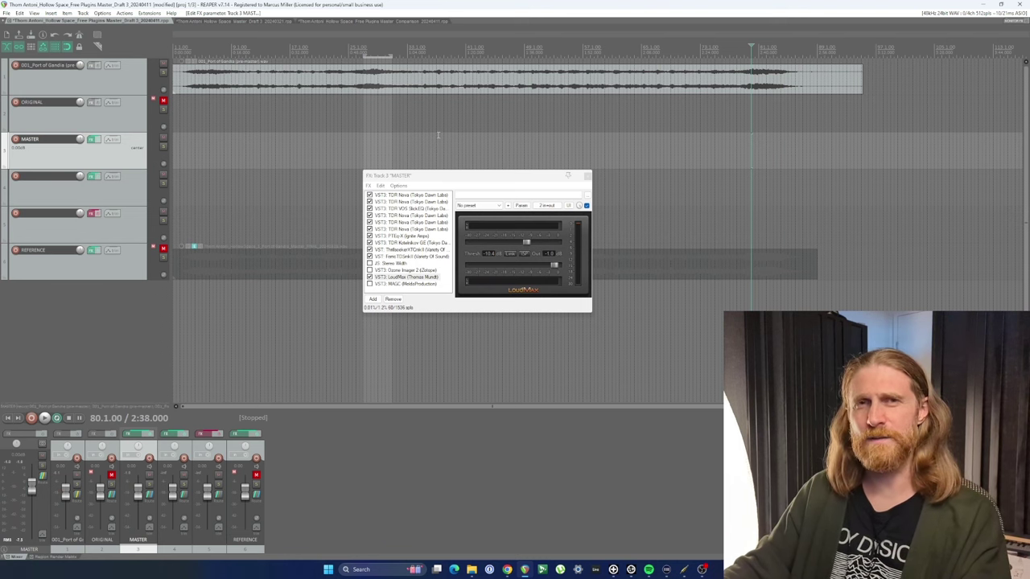
- Show Ozone Imager 2 in the master FX chain, reposition the window, and toggle it off and on
key("Up")
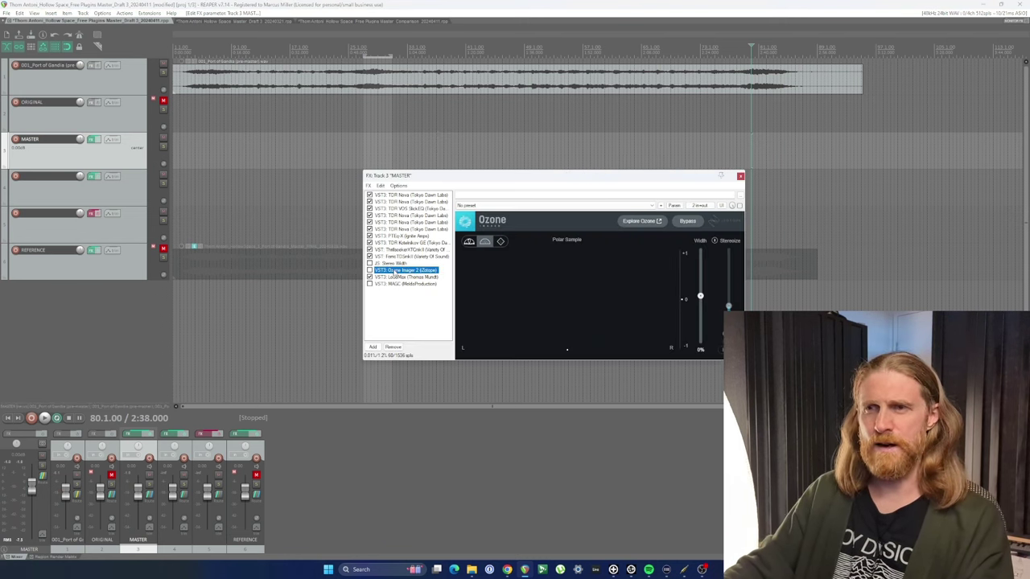
left_click_drag(480, 176, 403, 160)
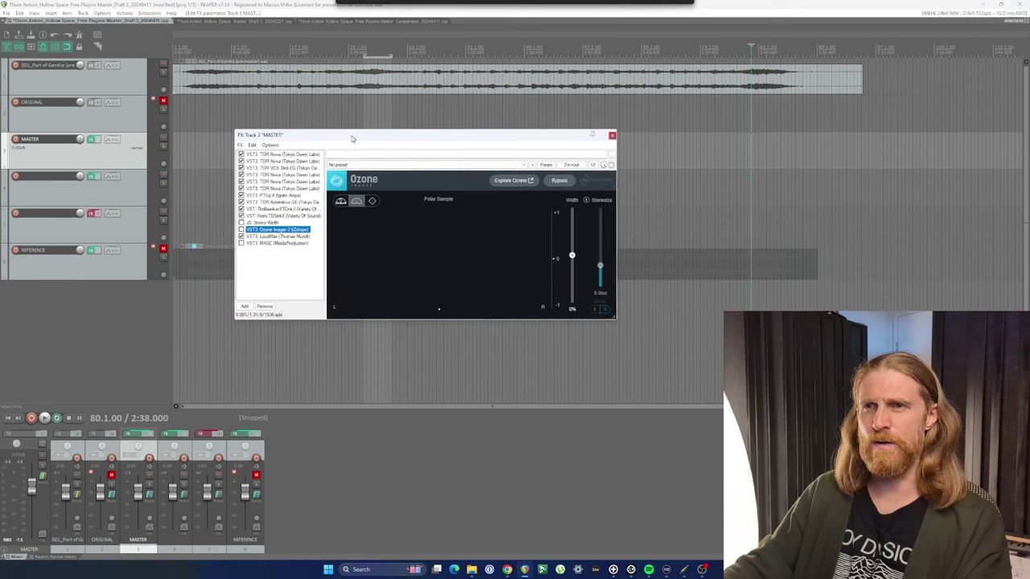
left_click_drag(351, 138, 348, 130)
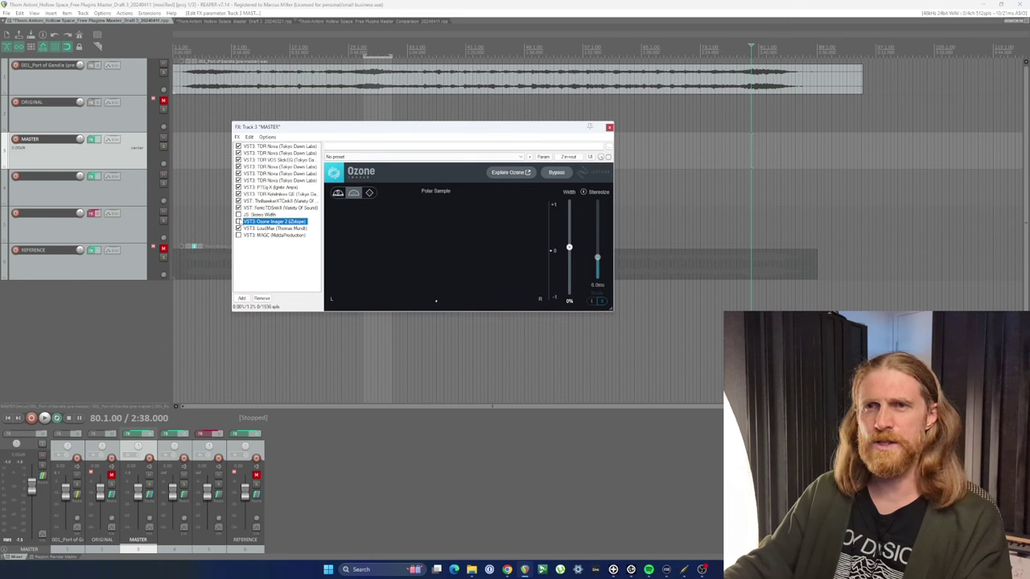
left_click(238, 221)
left_click(238, 222)
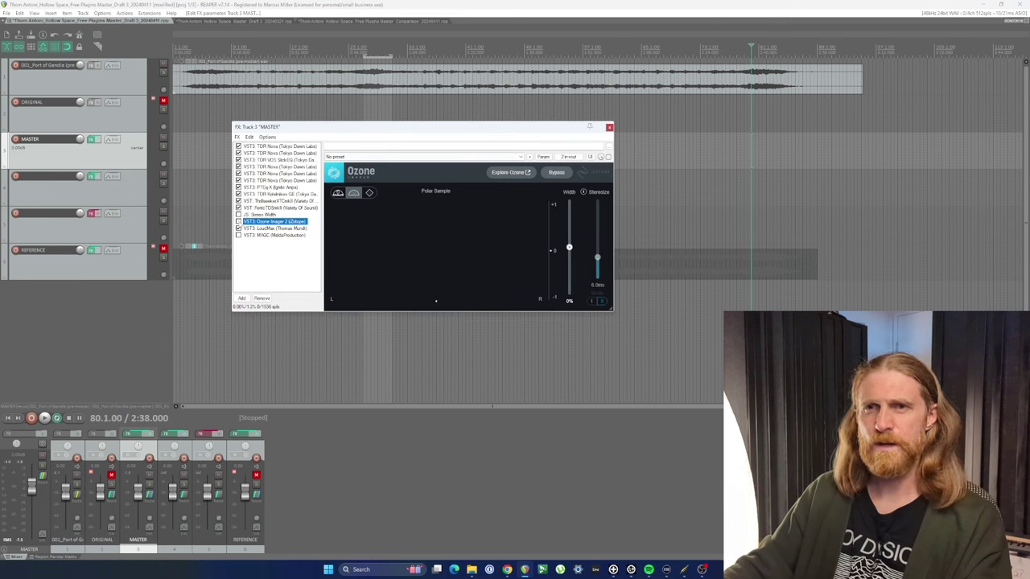
- Play the song from a chosen ruler position to hear the stereo image through Imager 2, then stop
left_click(447, 49)
key("space")
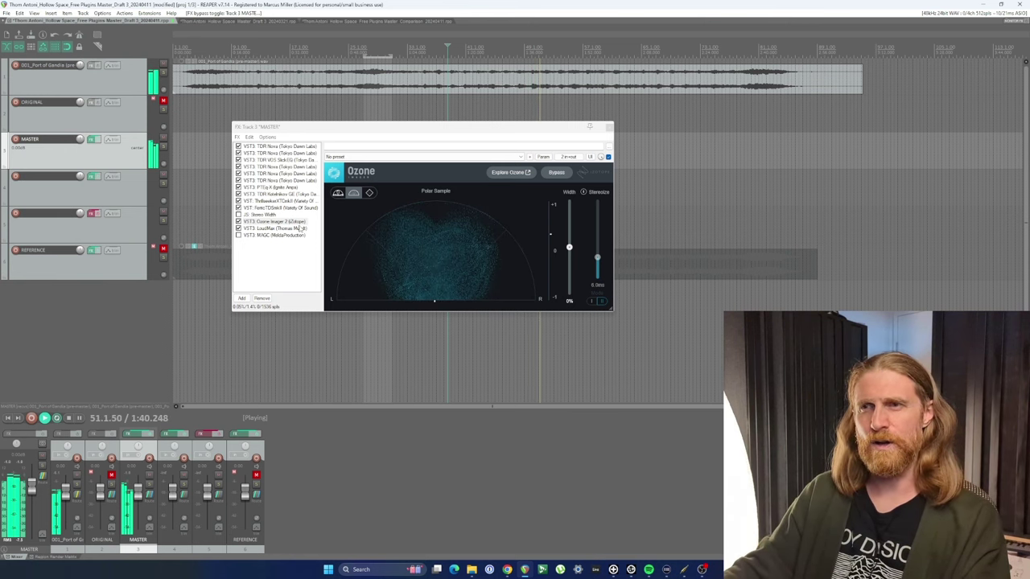
key("space")
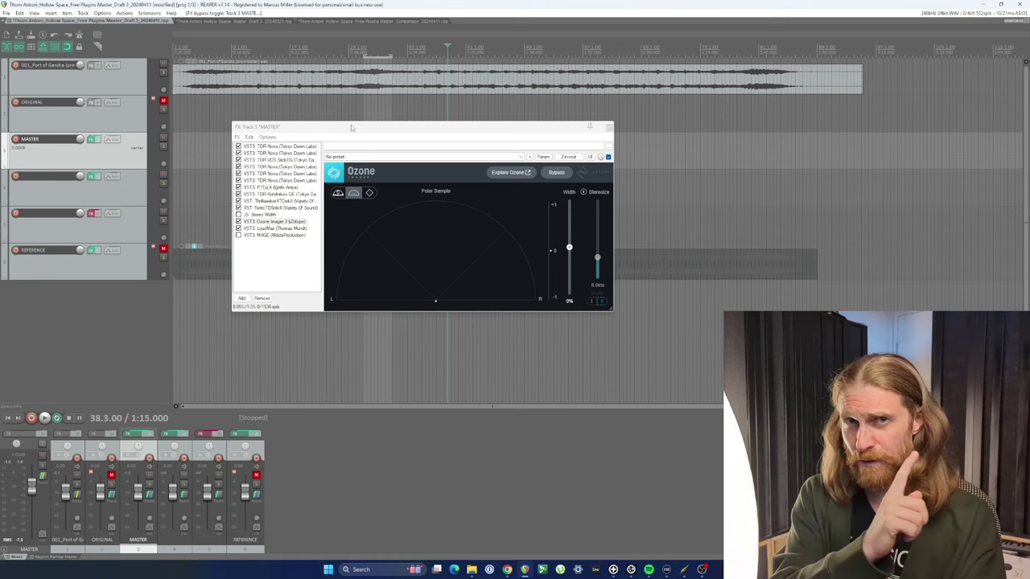
left_click(245, 215)
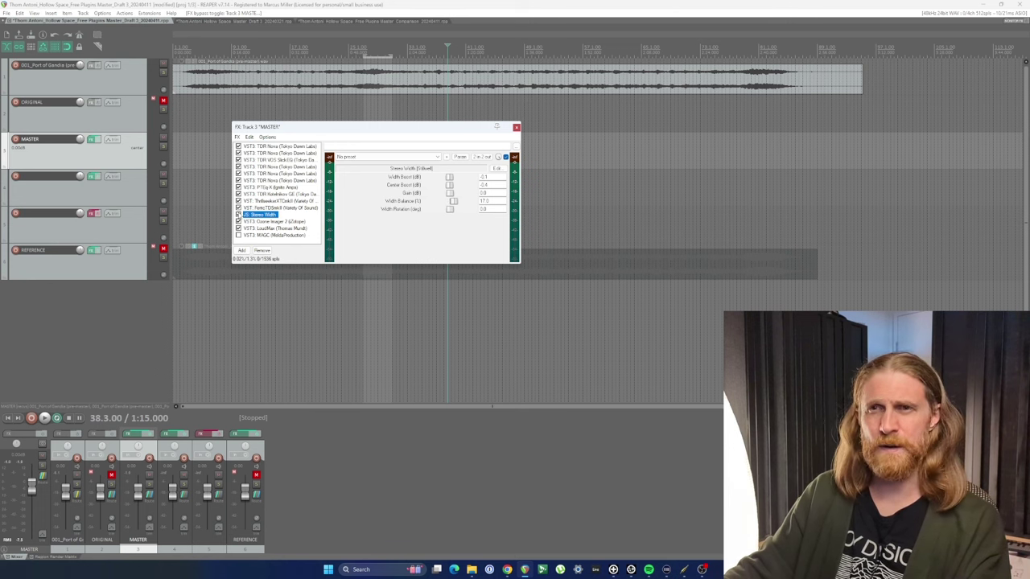
left_click(276, 222)
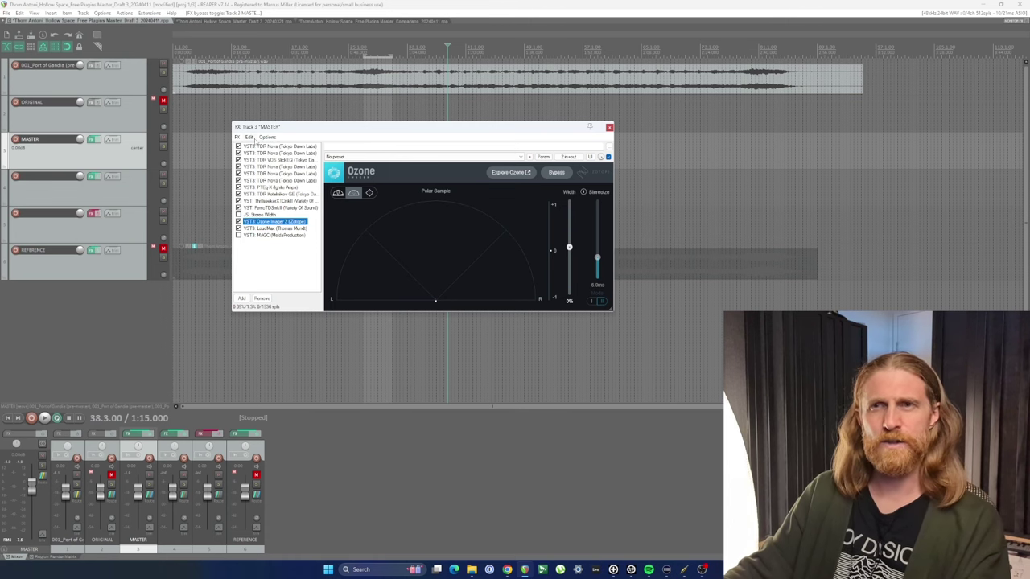
left_click(271, 146)
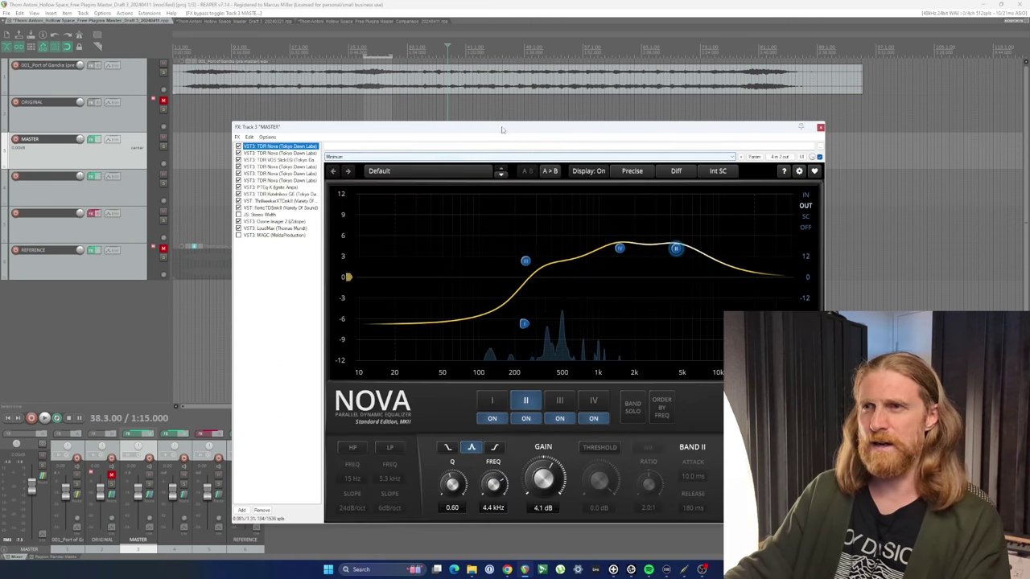
left_click_drag(491, 127, 426, 84)
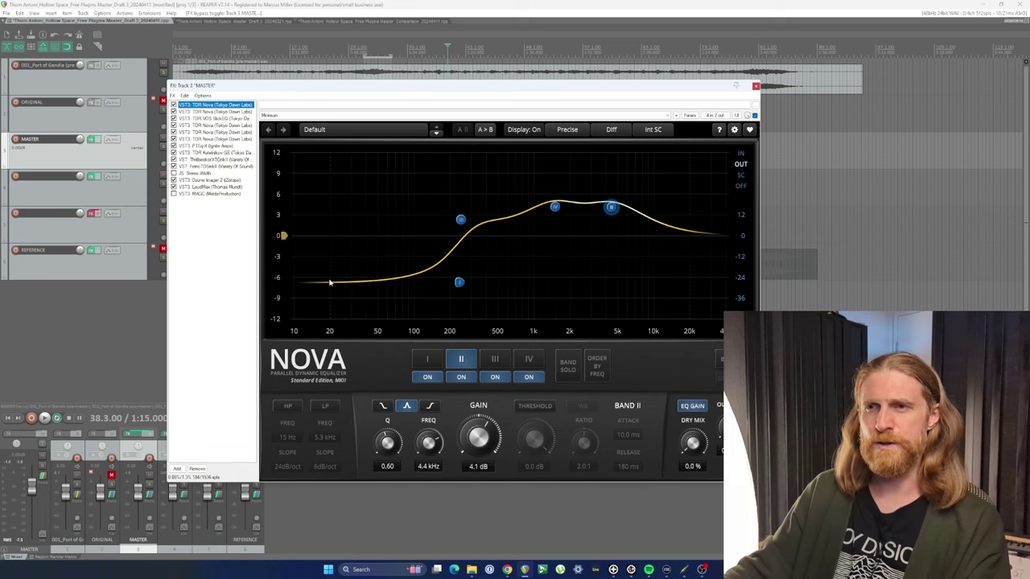
left_click(609, 130)
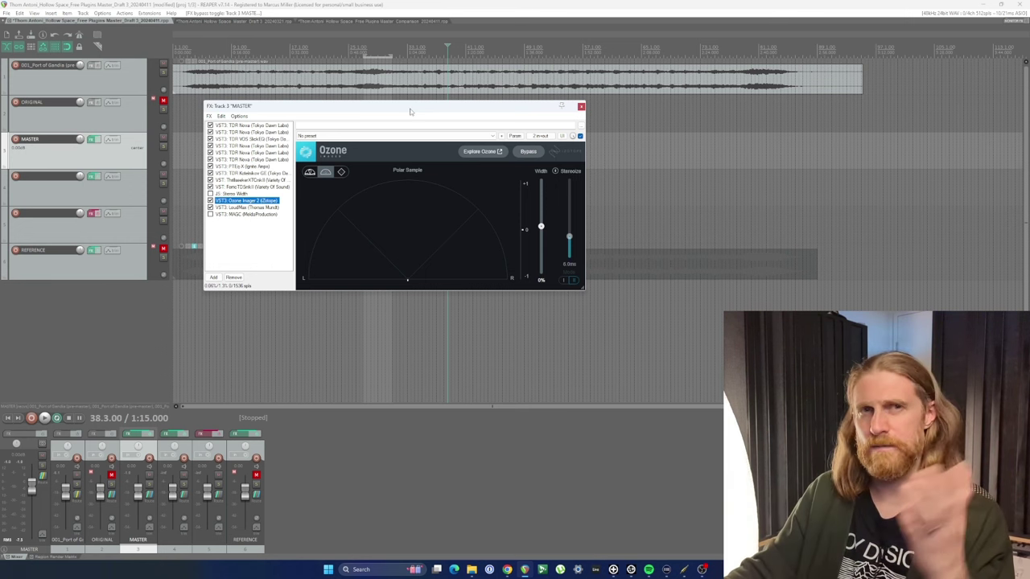
- Select VST3: MAGC (MeldaProduction) at the end of the master chain and reposition its FX window
left_click_drag(382, 109, 443, 126)
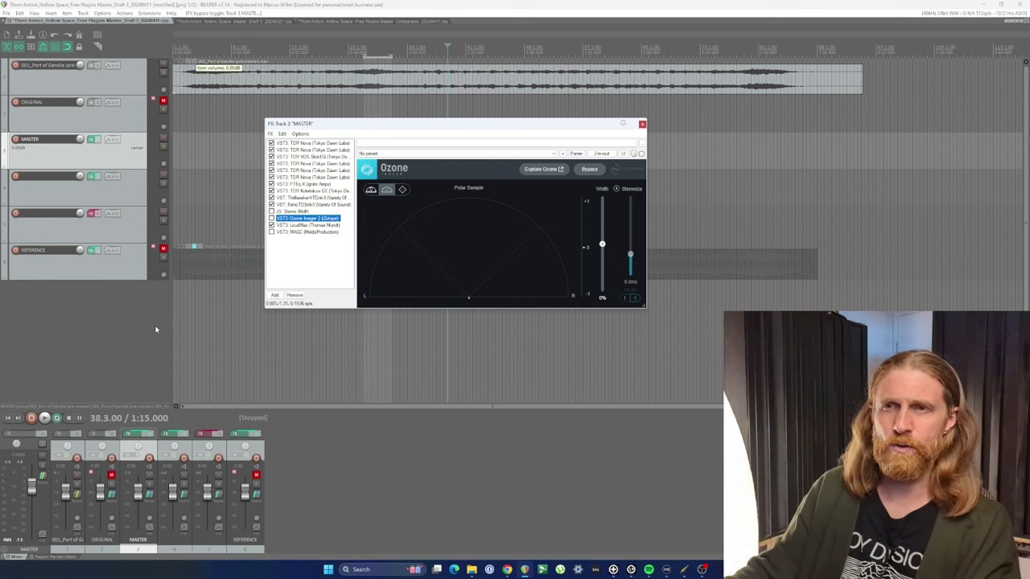
left_click(312, 234)
mouse_move(487, 124)
left_mouse_down()
mouse_move(469, 105)
mouse_move(473, 112)
left_mouse_up()
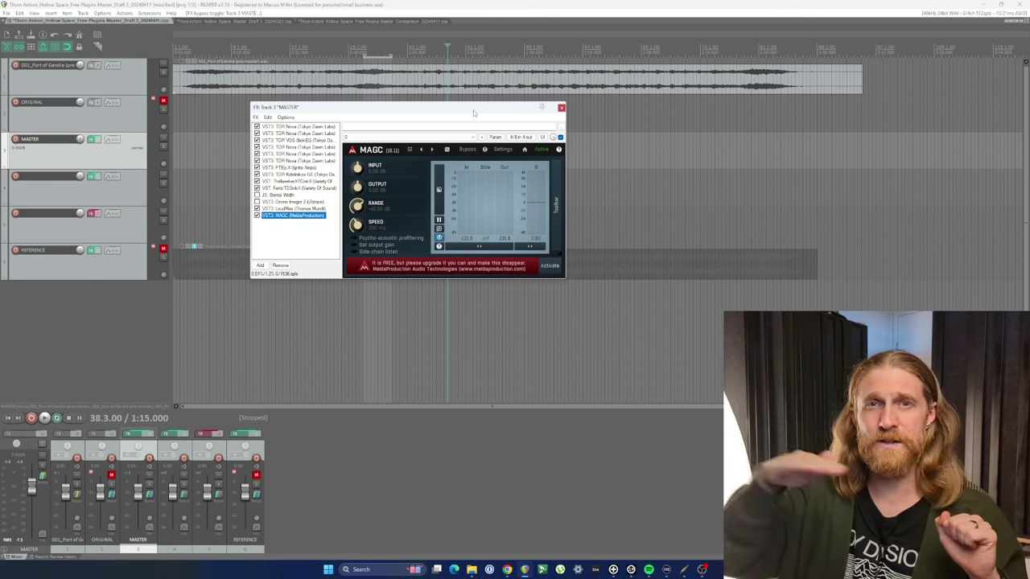
- Play from bar 35.3, soloing ORIGINAL and then MASTER to compare them
left_click(423, 50)
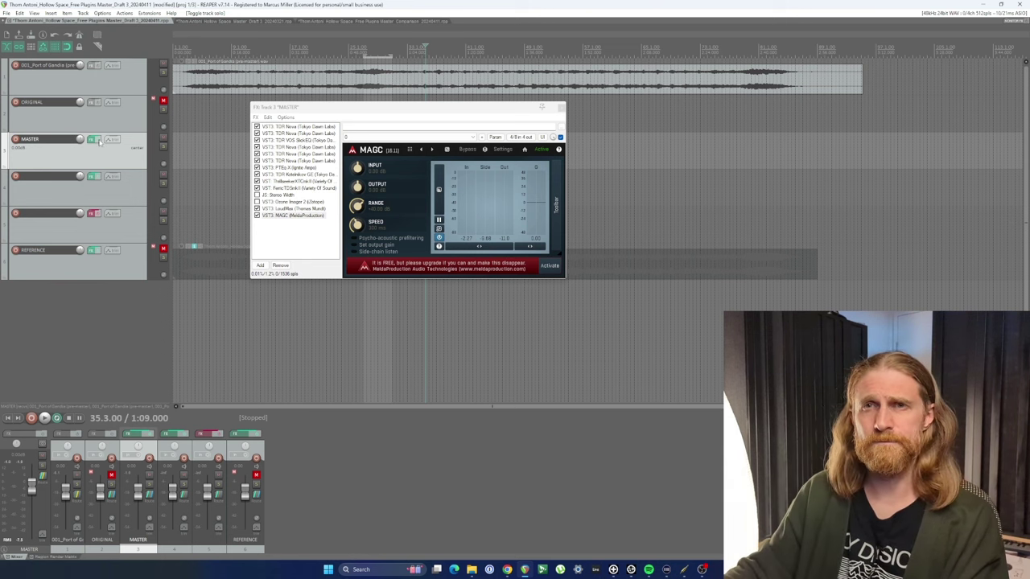
key("space")
left_click(164, 111)
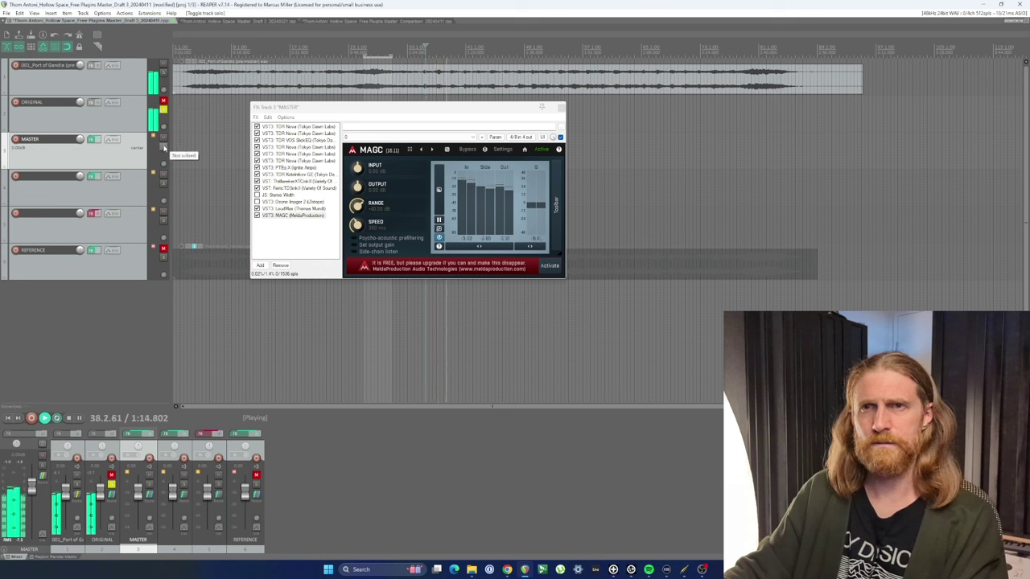
left_click(163, 148)
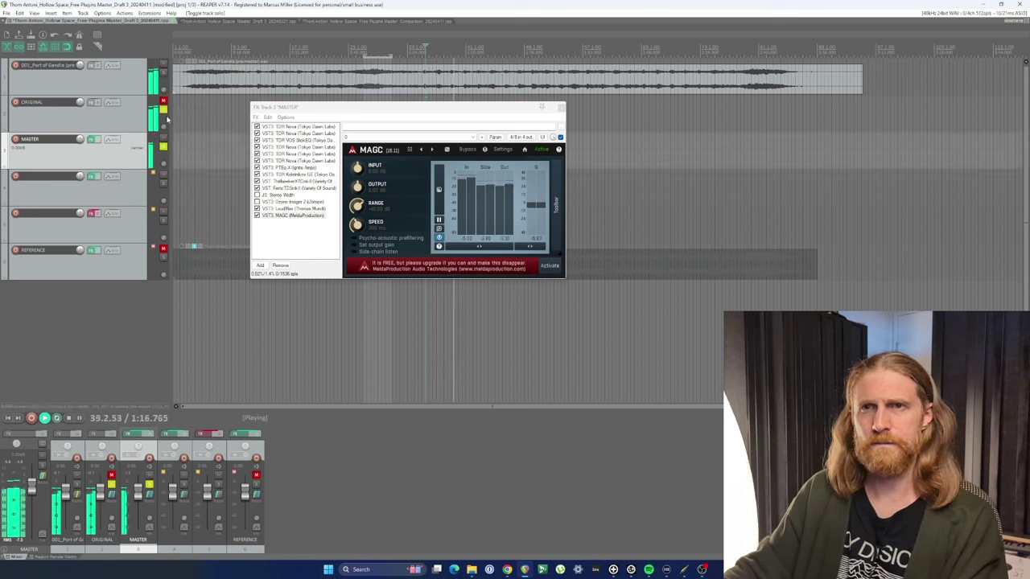
left_click(163, 111)
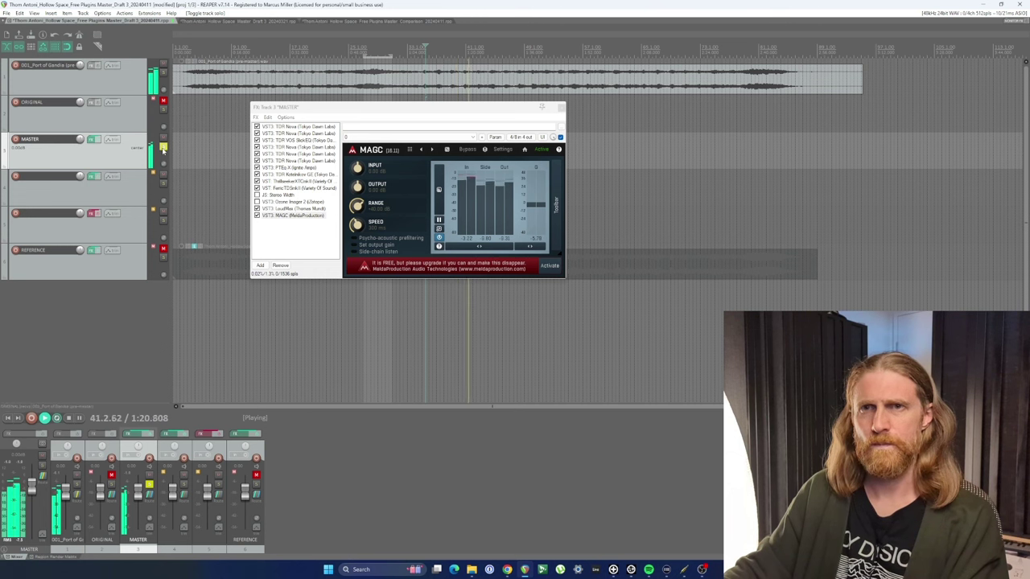
- Switch off the MAGC plugin, unsolo MASTER, and stop playback
left_click(257, 216)
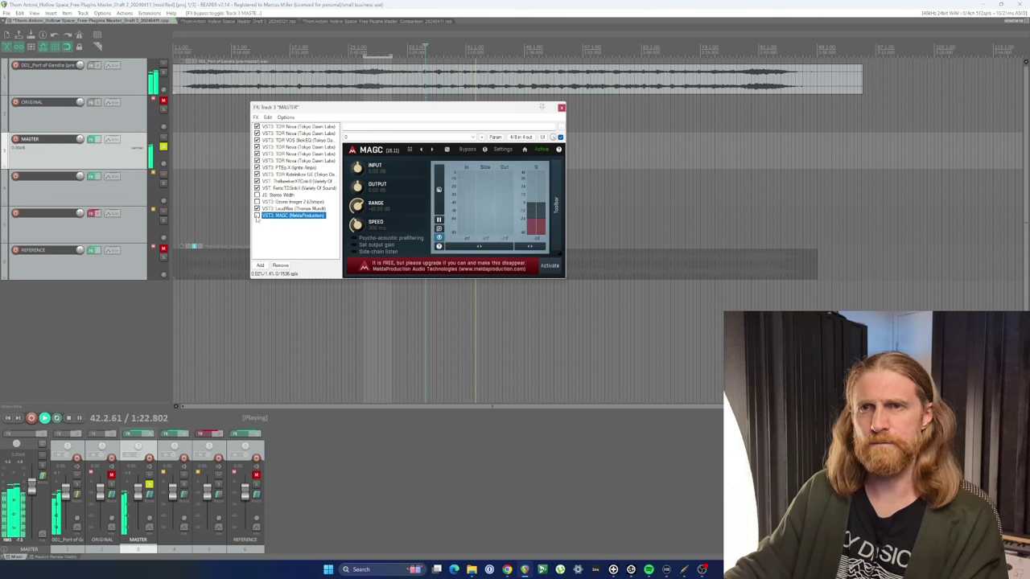
left_click(165, 150)
key("space")
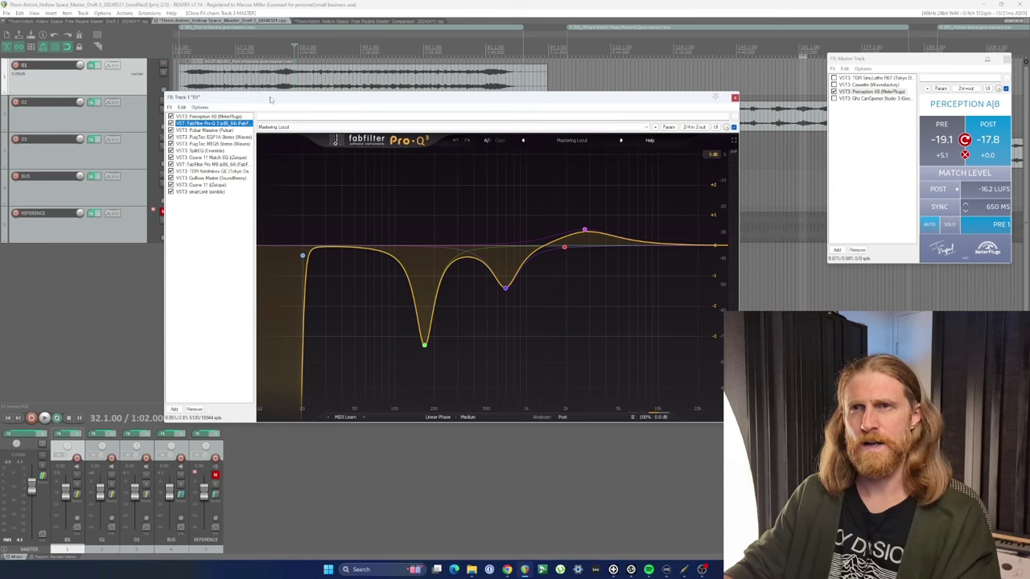
- Move the Pro-Q 3 window and step through Pulsar Massive and PuigTec EQP1A in the track chain
left_click_drag(275, 99, 231, 86)
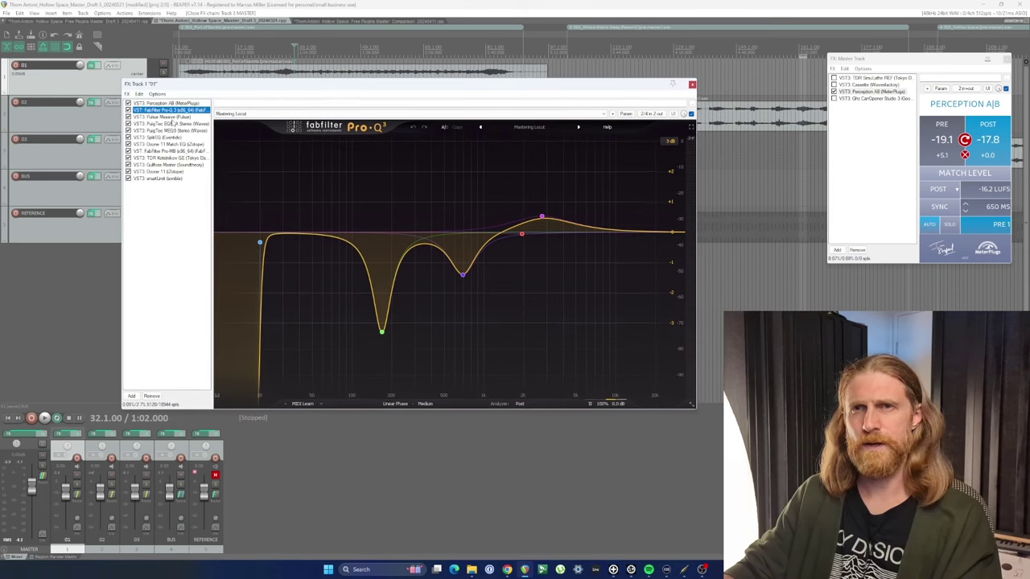
left_click(167, 116)
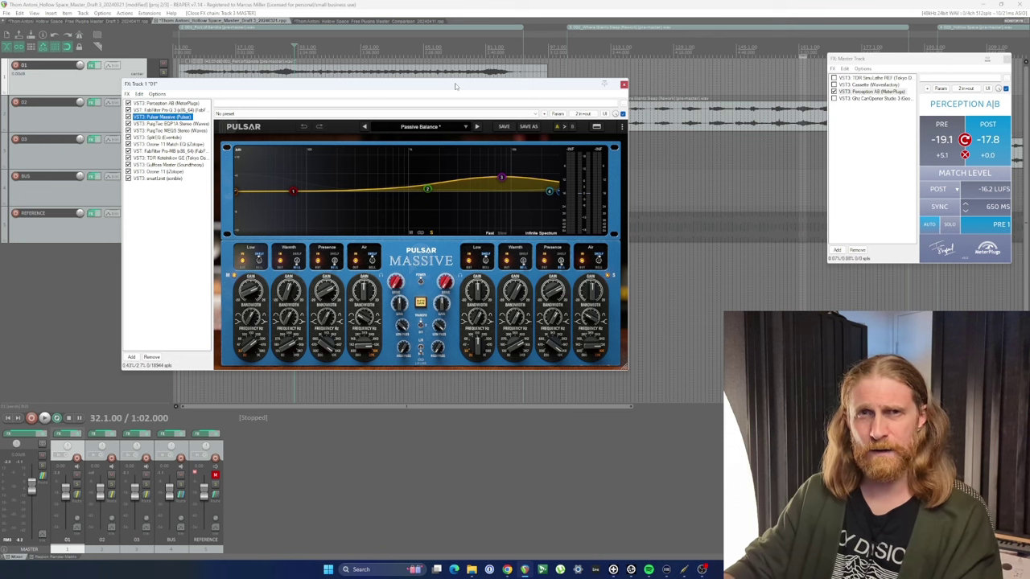
left_click(165, 124)
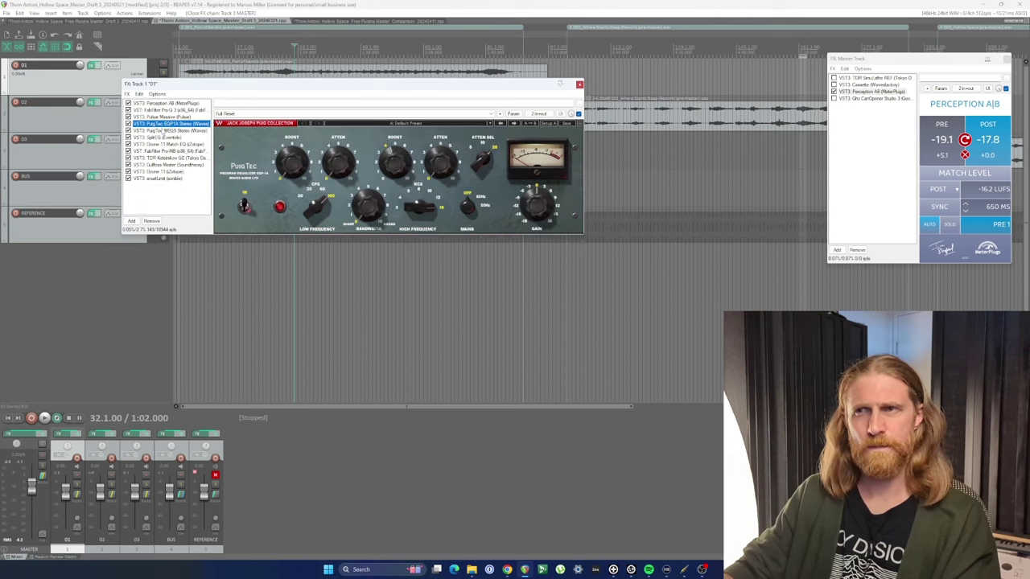
- Select Ozone 11 Match EQ and audition the track with it bypassed
key("Down")
key("Down")
key("Down")
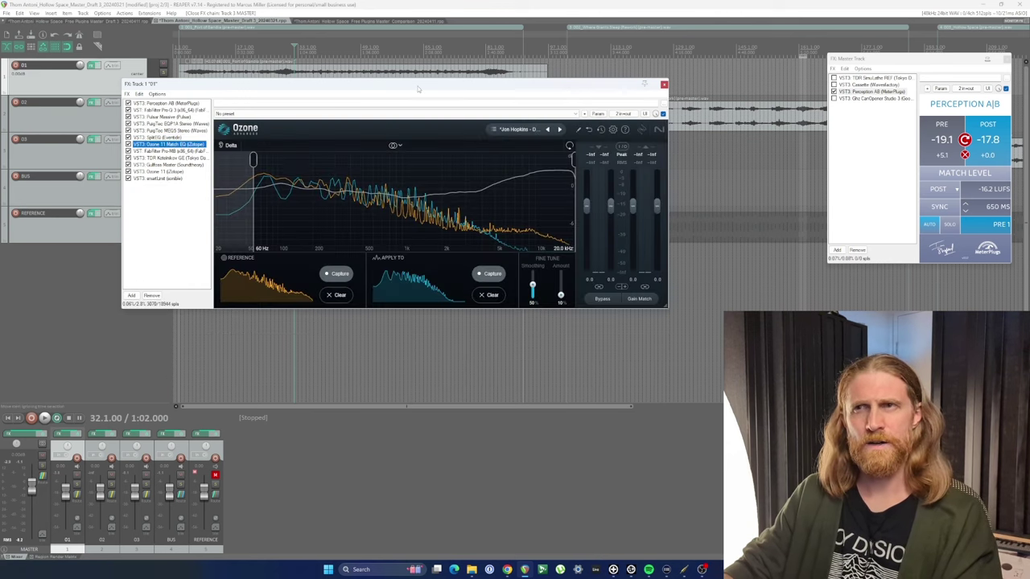
left_click_drag(418, 89, 433, 102)
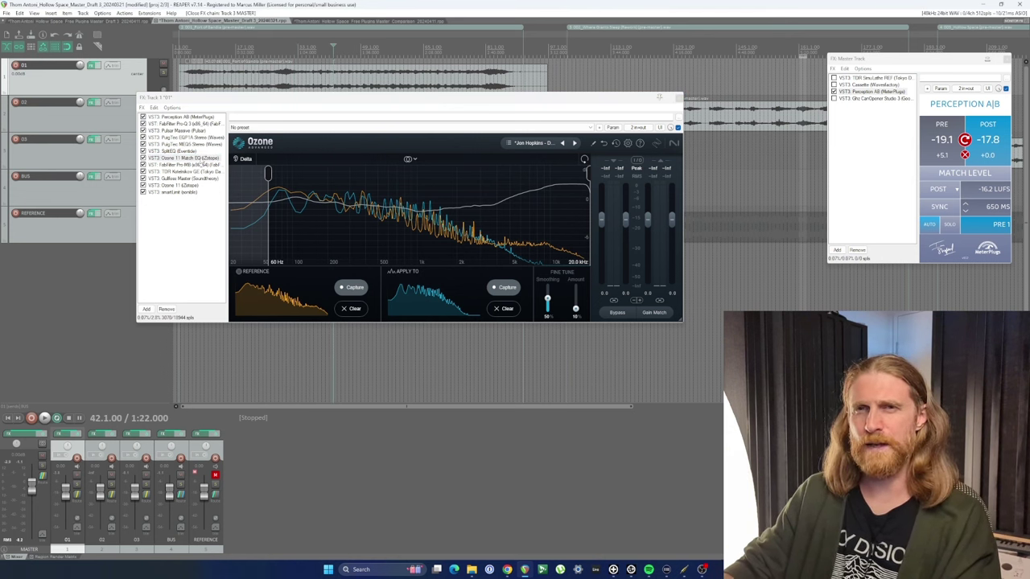
key("space")
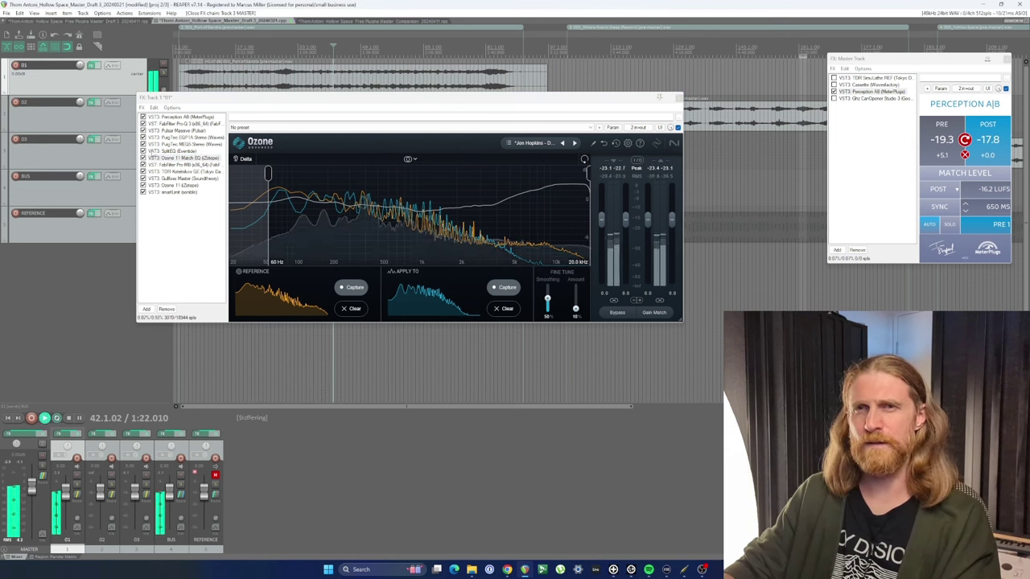
left_click(143, 159)
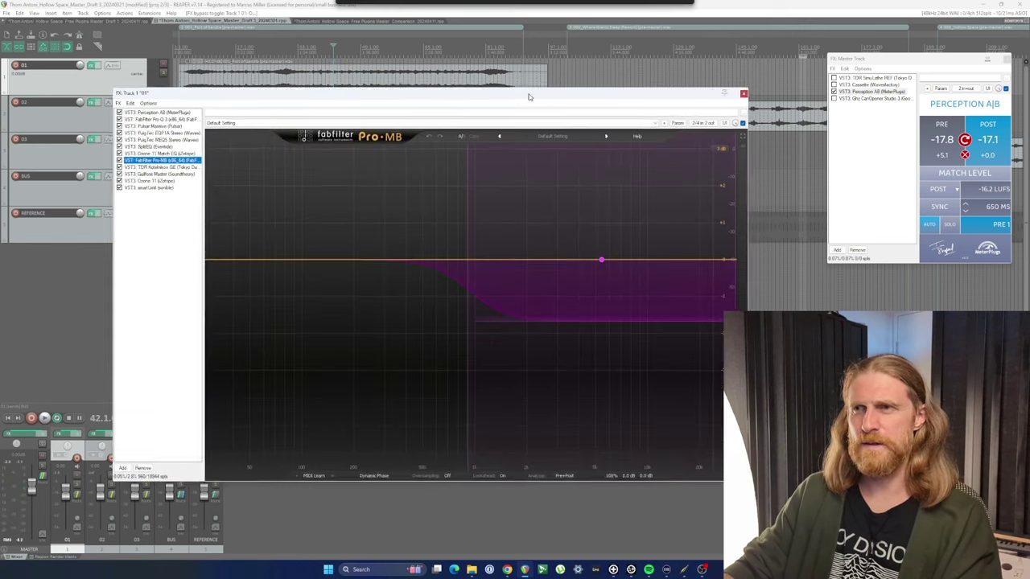
- Play the track through FabFilter Pro-MB, then stop and show TDR Kotelnikov in the chain
left_click_drag(529, 97, 504, 85)
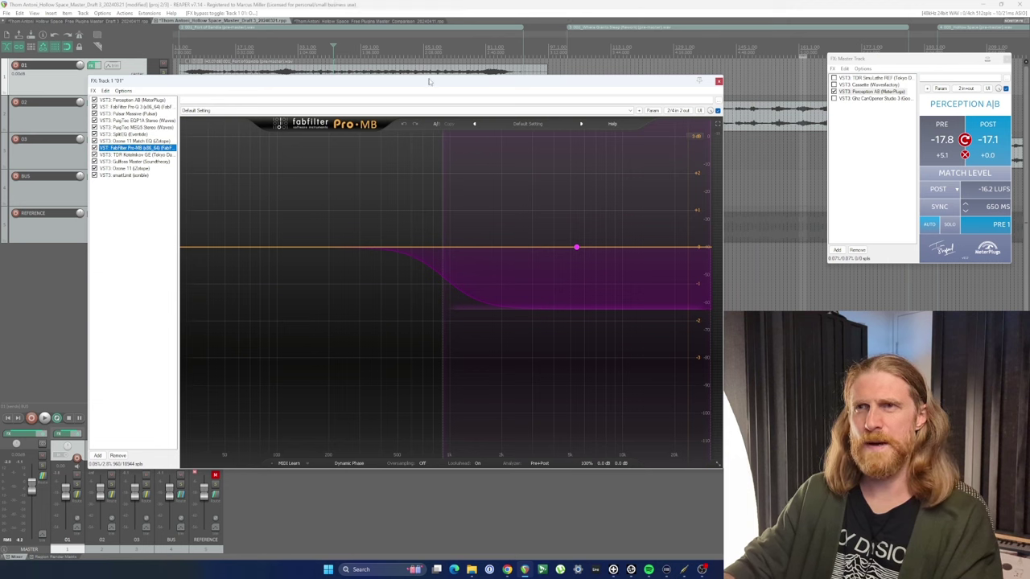
left_click_drag(429, 81, 430, 107)
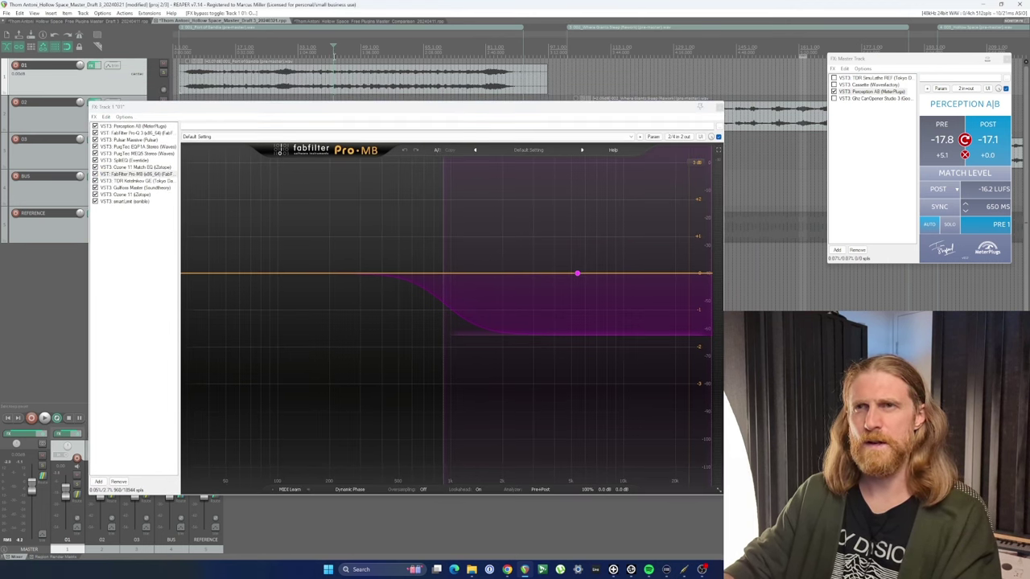
key("space")
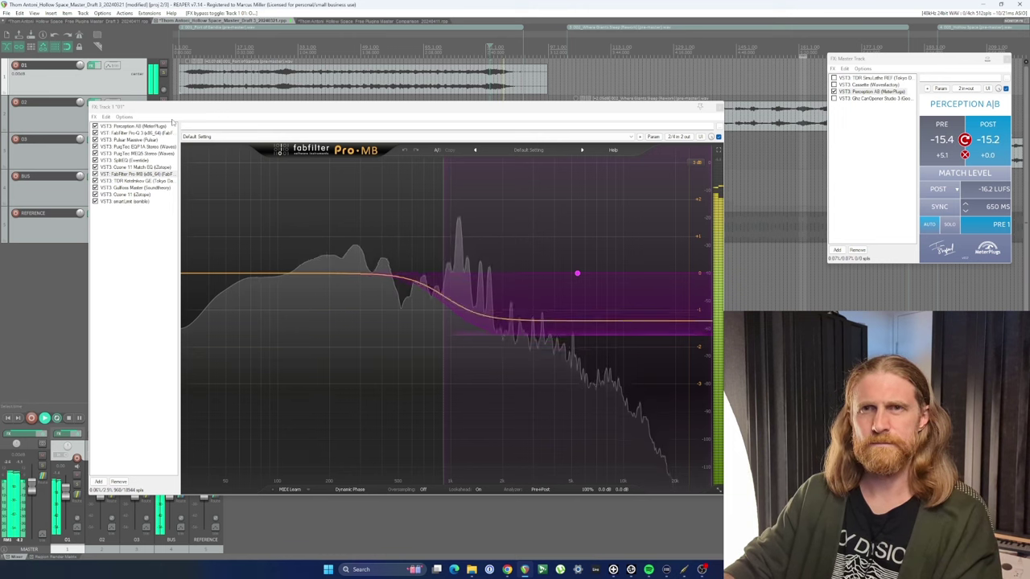
double_click(177, 110)
key("space")
left_click(138, 161)
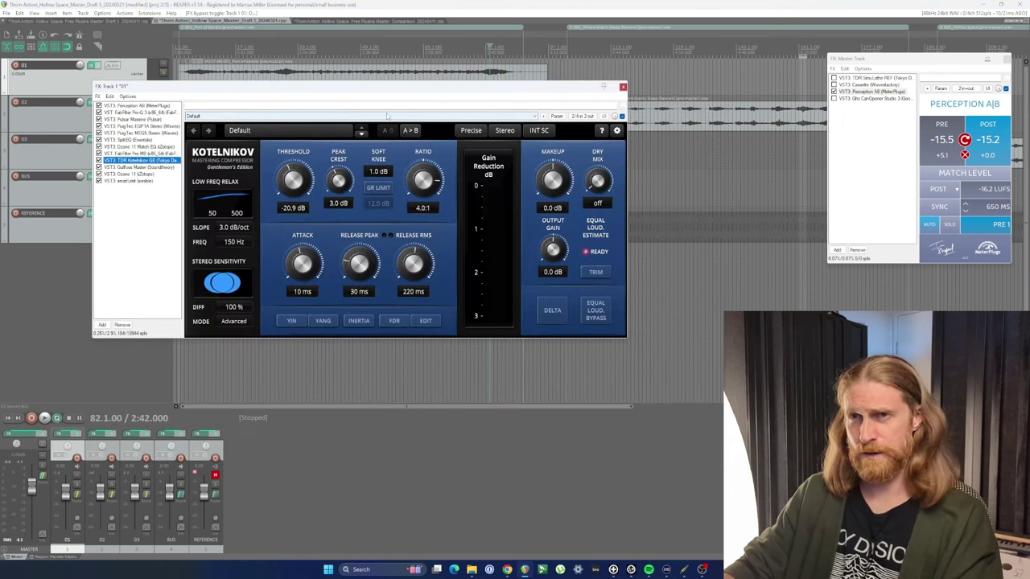
- Show Gullfoss Master and start playback from bar 30
left_click(127, 167)
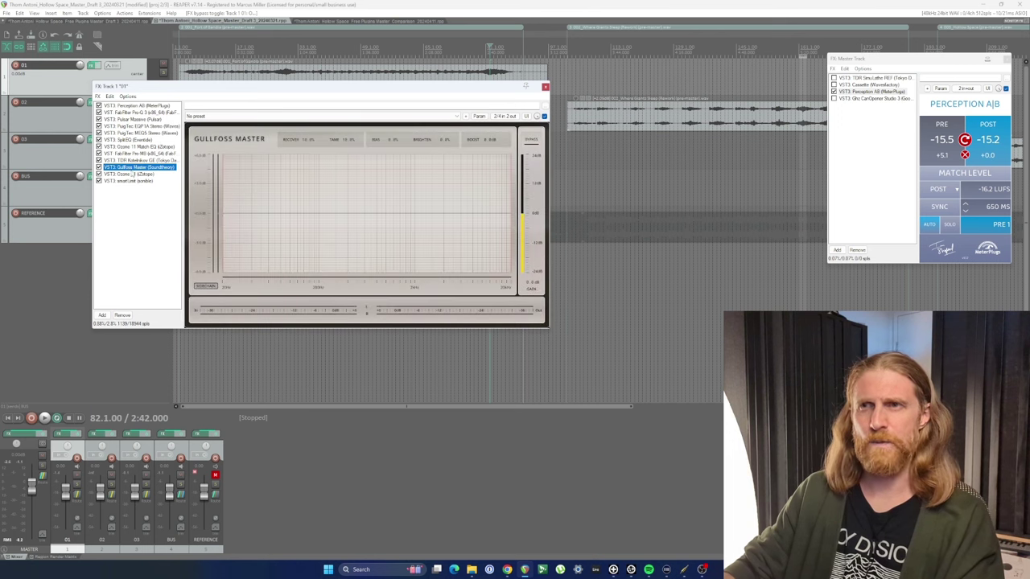
left_click_drag(287, 97, 340, 148)
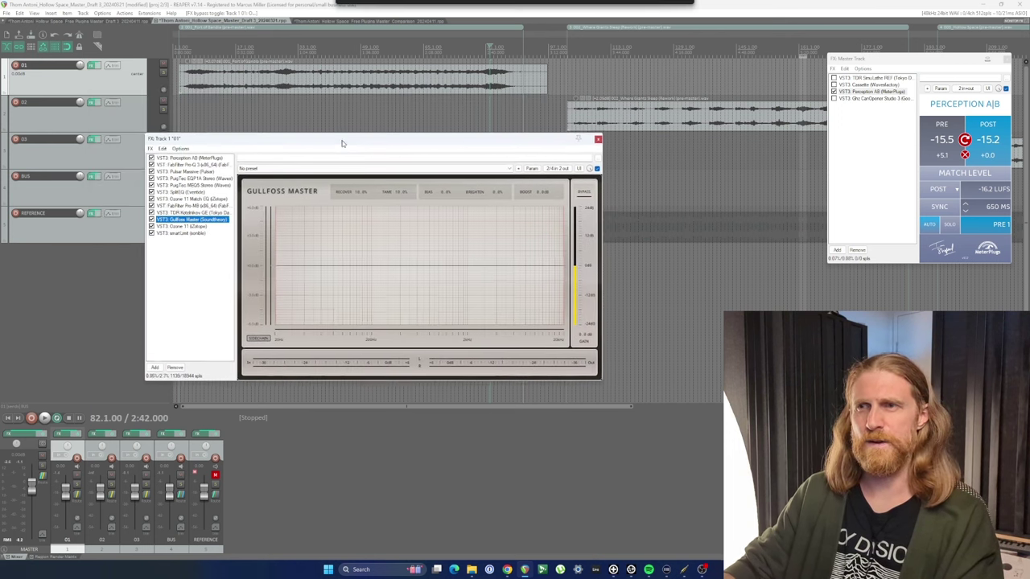
left_click(284, 49)
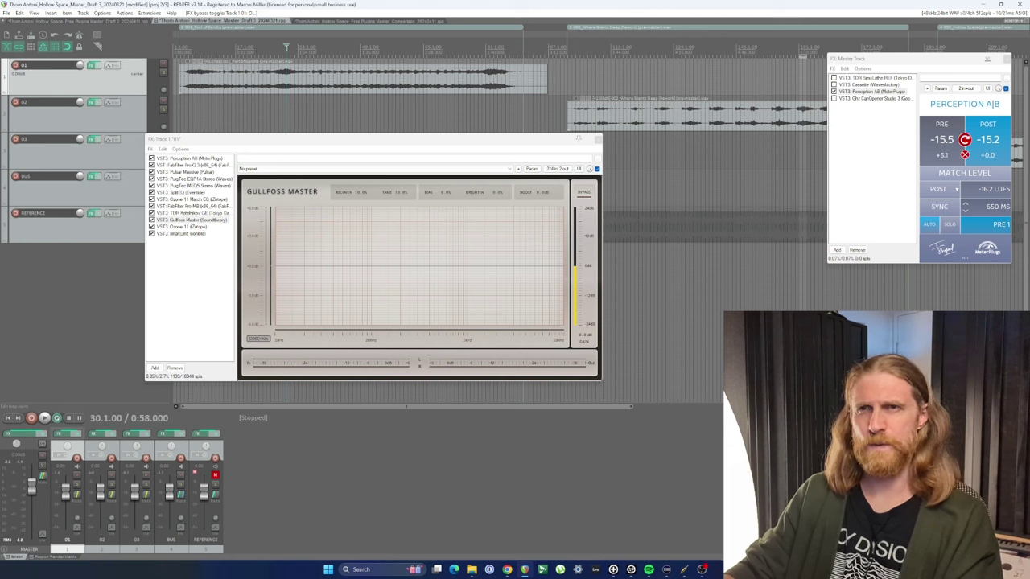
key("space")
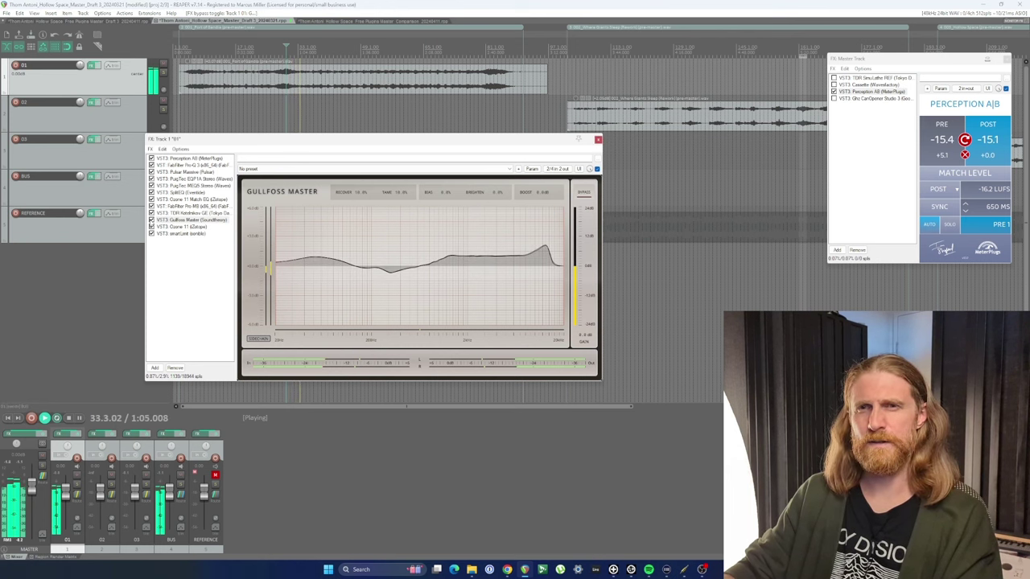
- Bypass and re-enable Gullfoss Master for comparison, then show Ozone 11
left_click(151, 220)
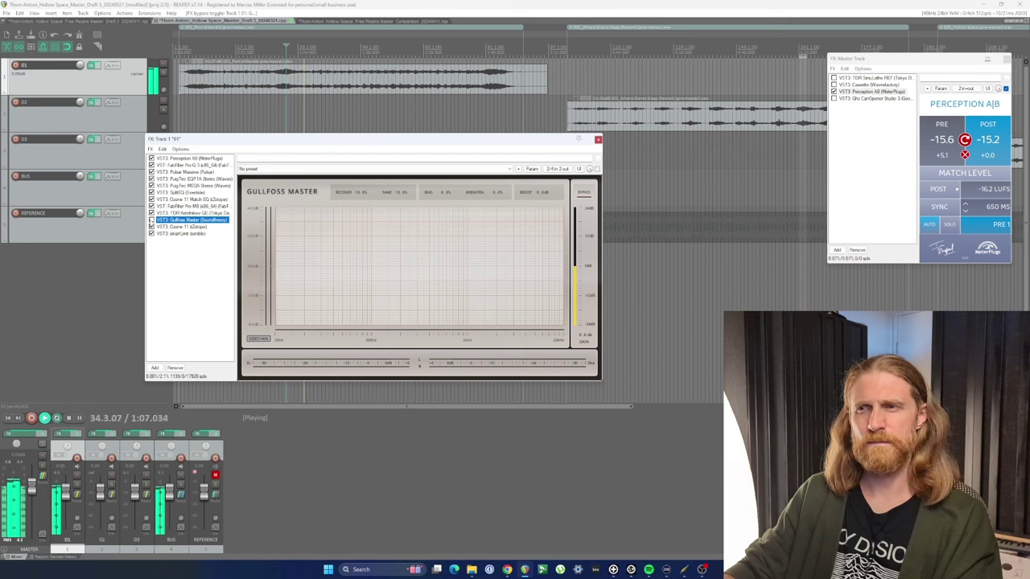
left_click(151, 220)
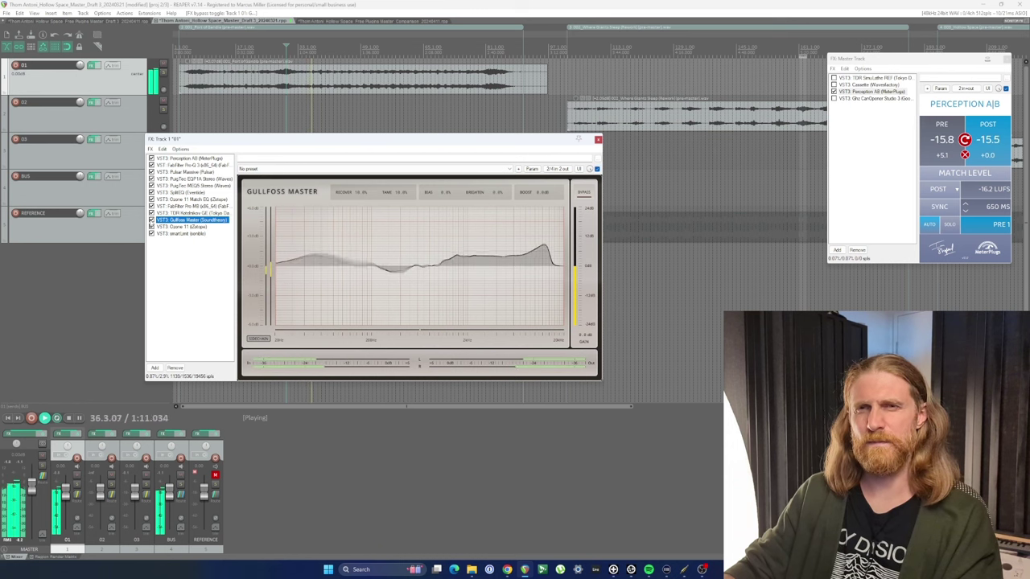
left_click(172, 228)
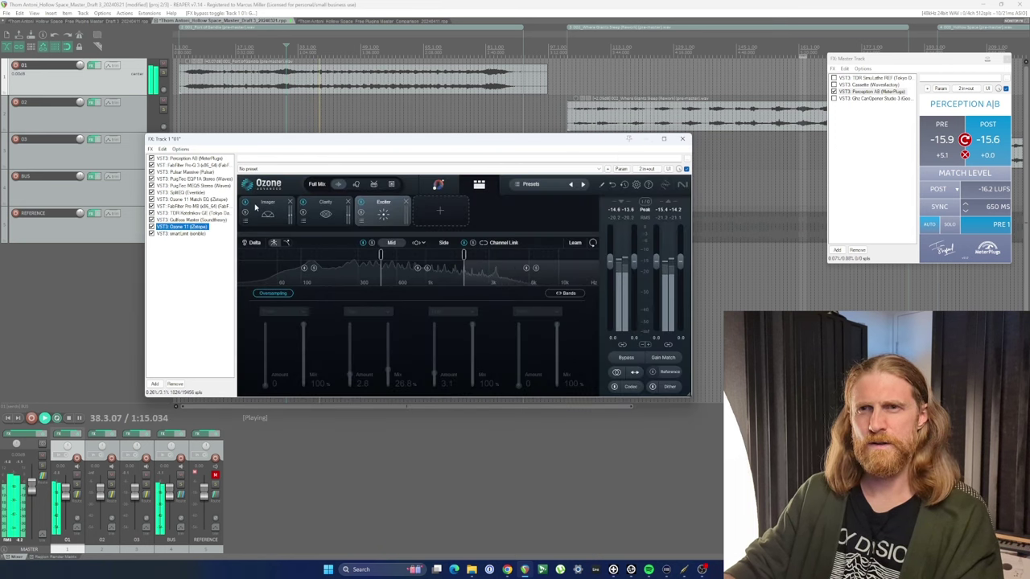
- Compare Ozone 11's Imager module off and on from bar 30, leaving it on, then show Clarity
left_click(254, 207)
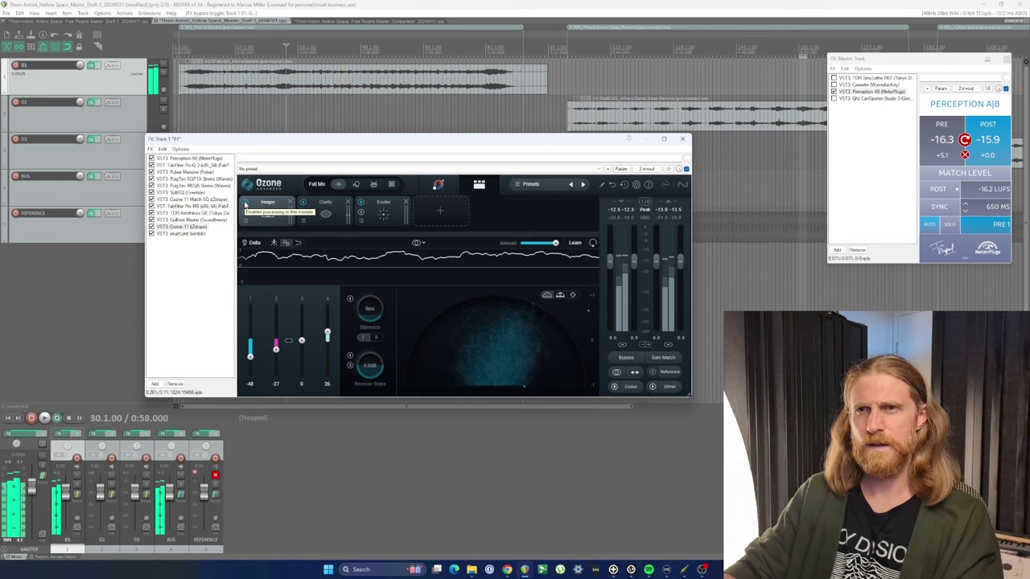
key("space")
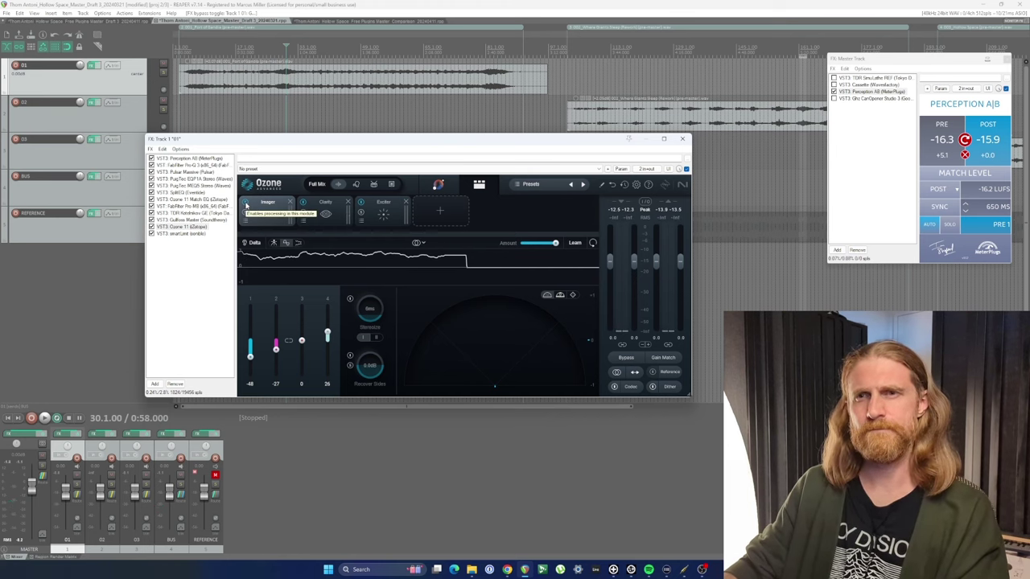
key("space")
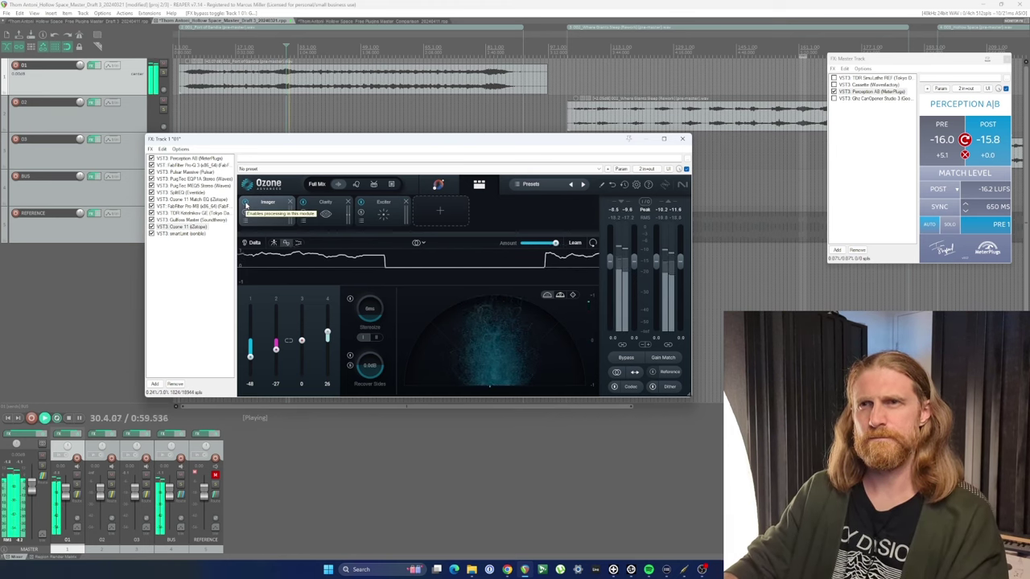
left_click(246, 204)
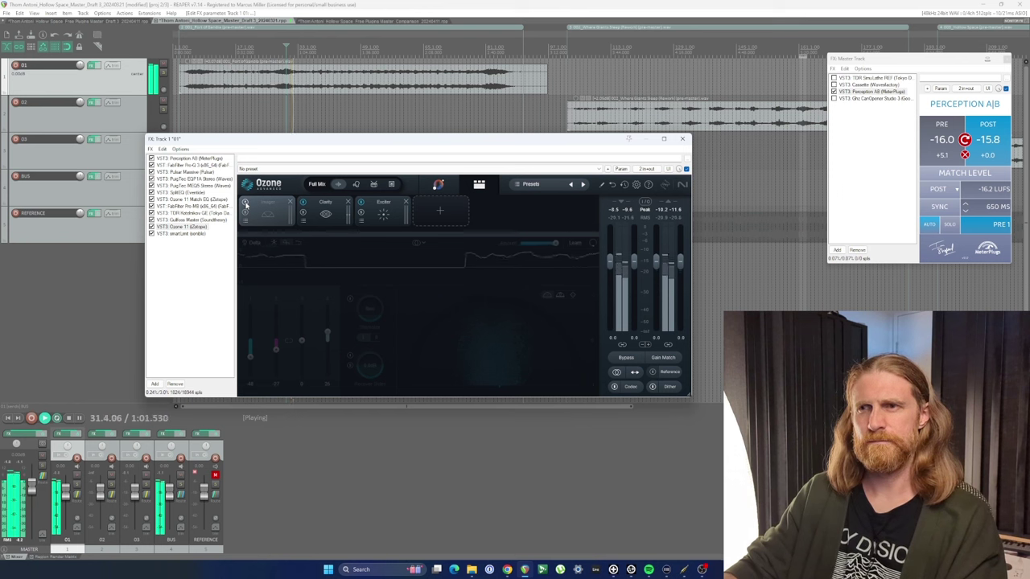
left_click(246, 204)
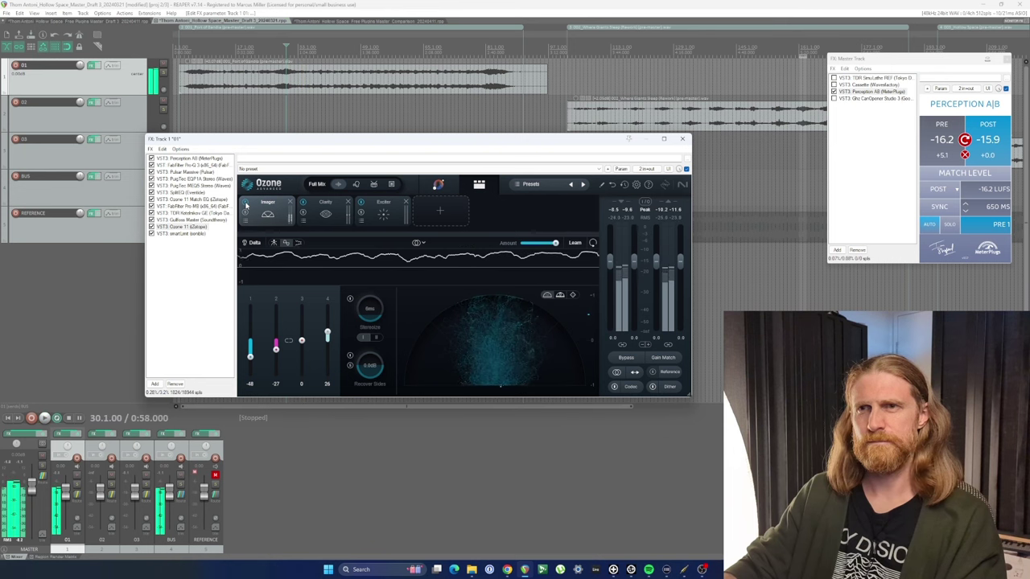
key("space")
left_click(308, 211)
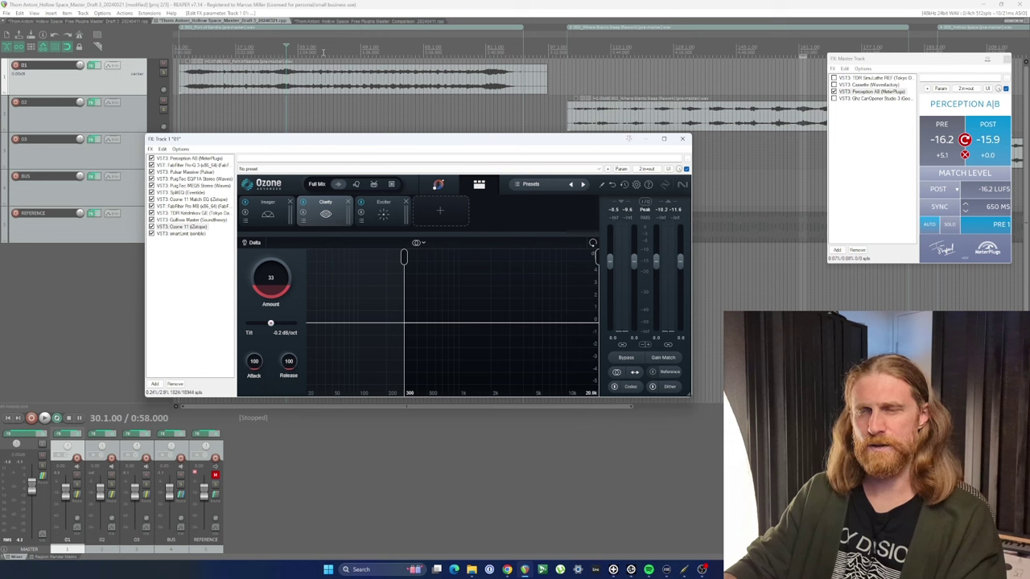
- Play through Clarity, jump to bar 44, and switch off Ozone 11's Exciter module before stopping
key("space")
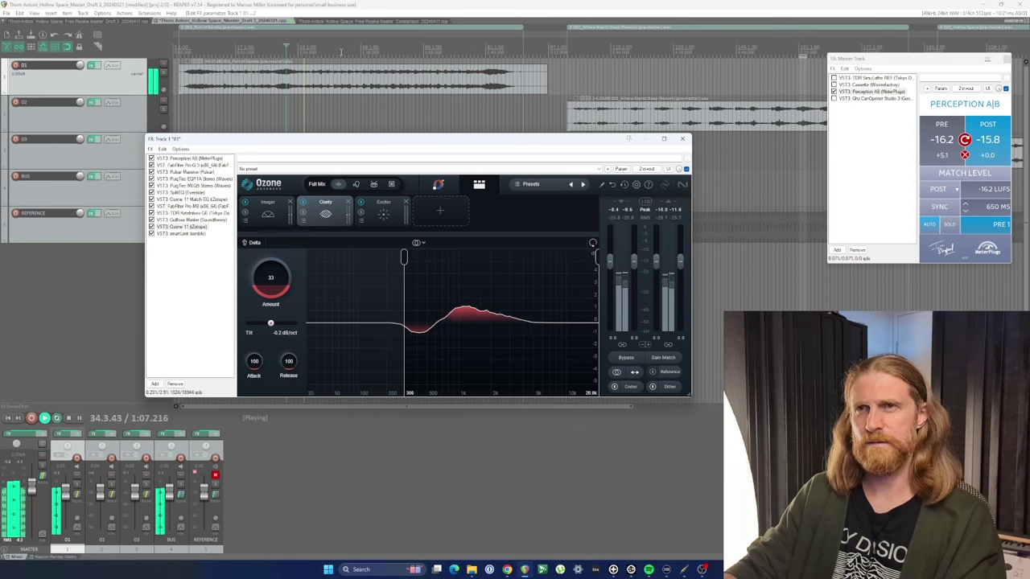
left_click(340, 51)
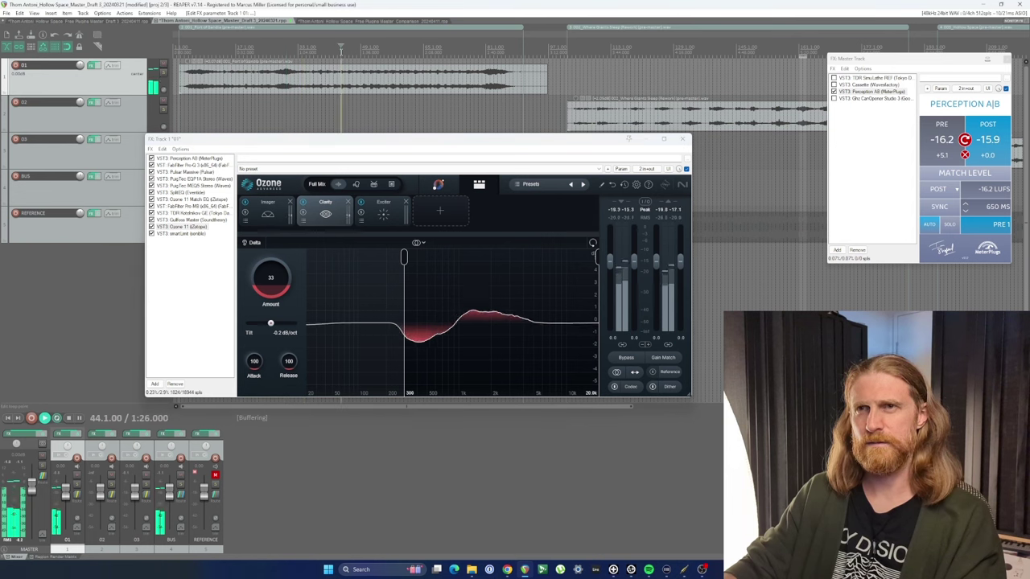
left_click(371, 210)
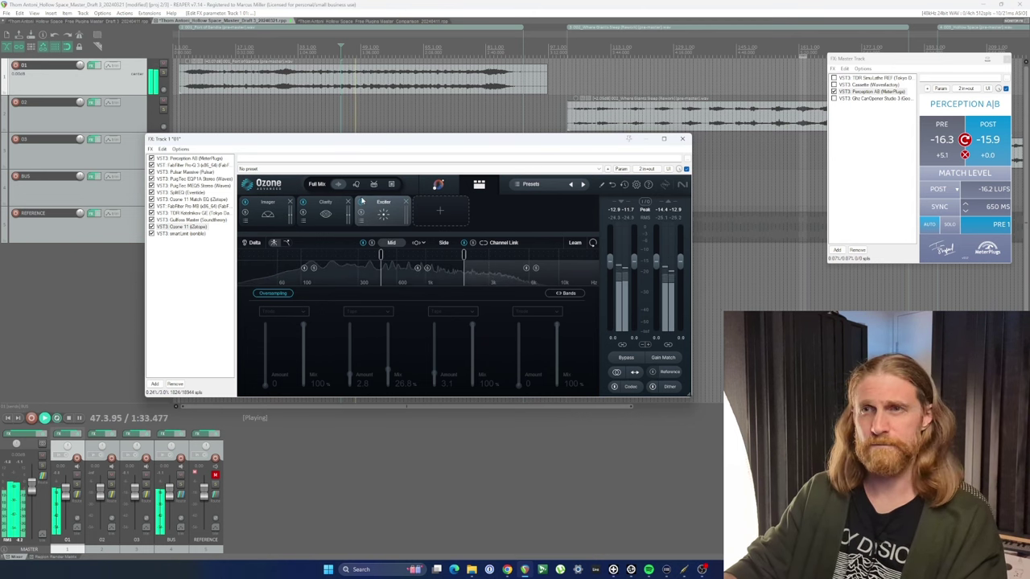
left_click(361, 203)
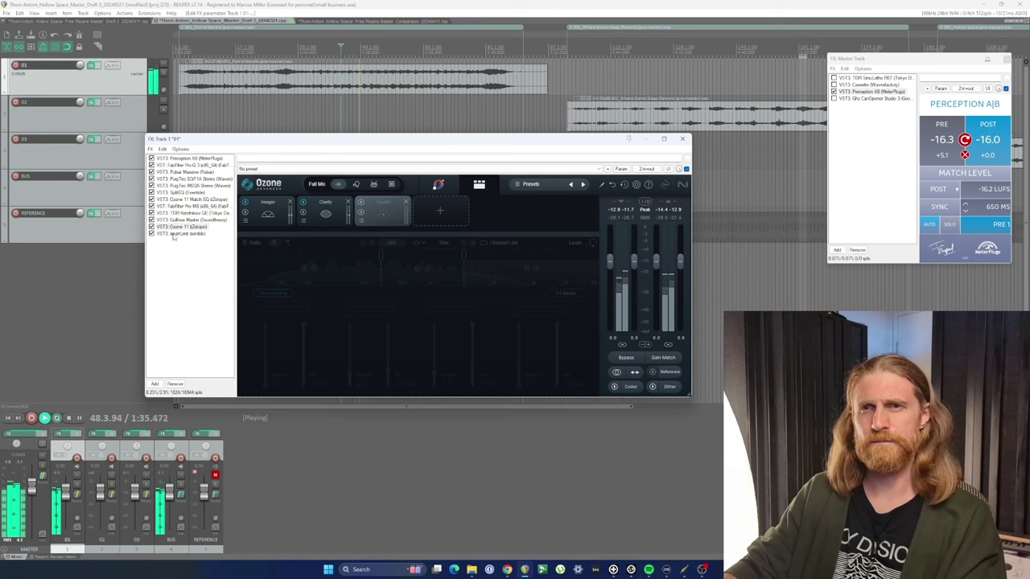
key("space")
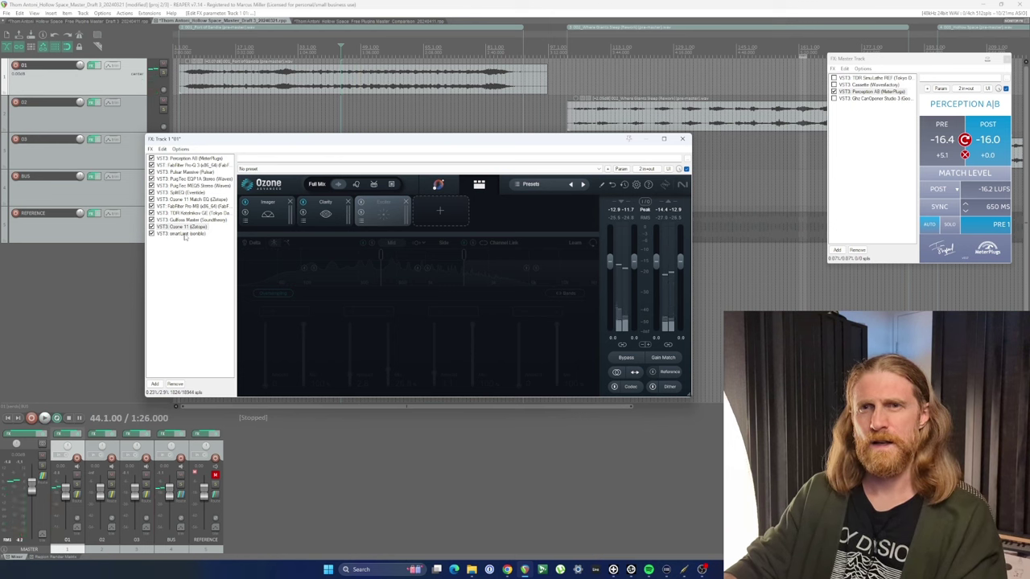
- Show sonible smart:limit (Universal, −14.0 LUFS) and play the track from bar 30
left_click(183, 234)
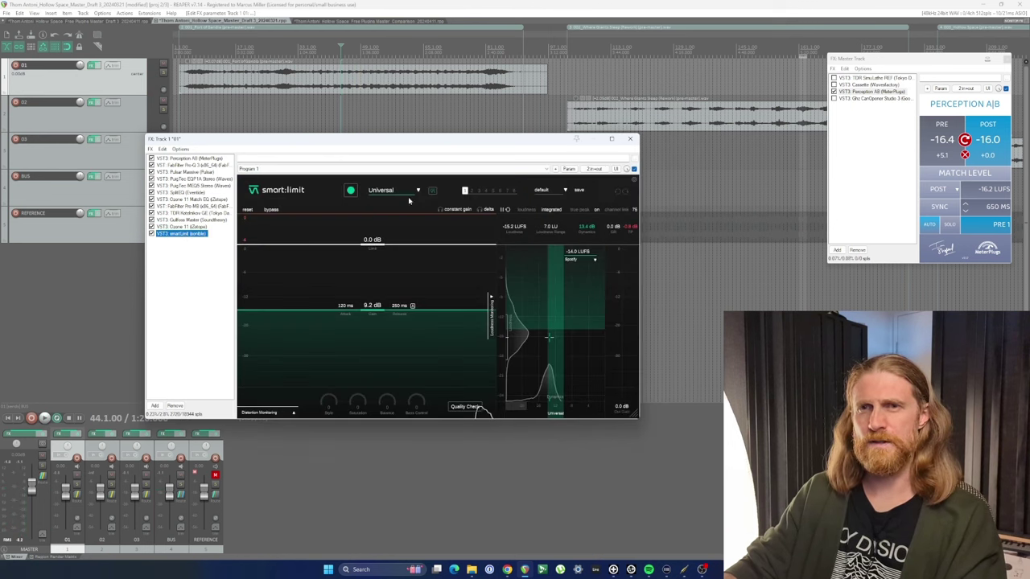
key("space")
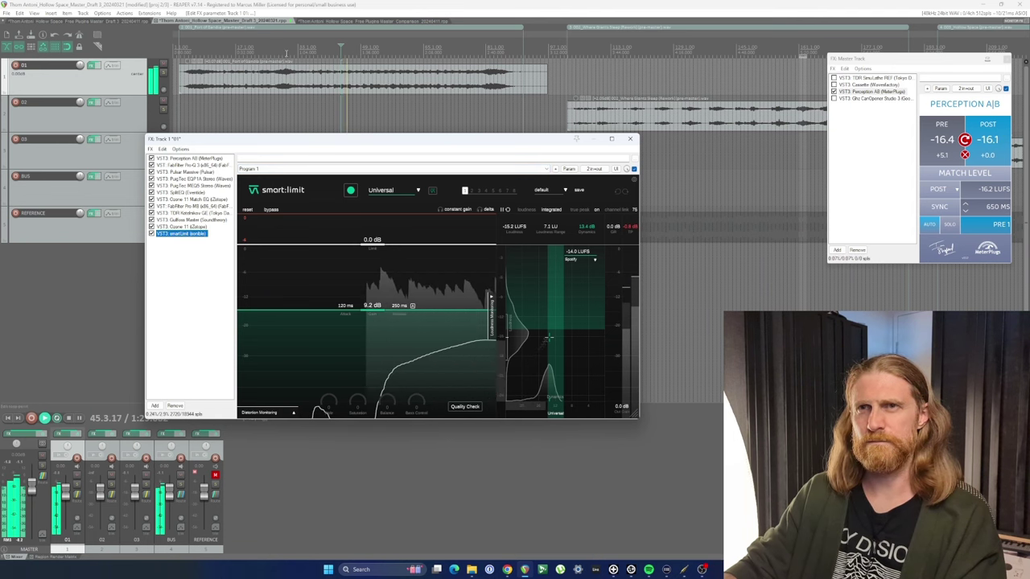
left_click(286, 50)
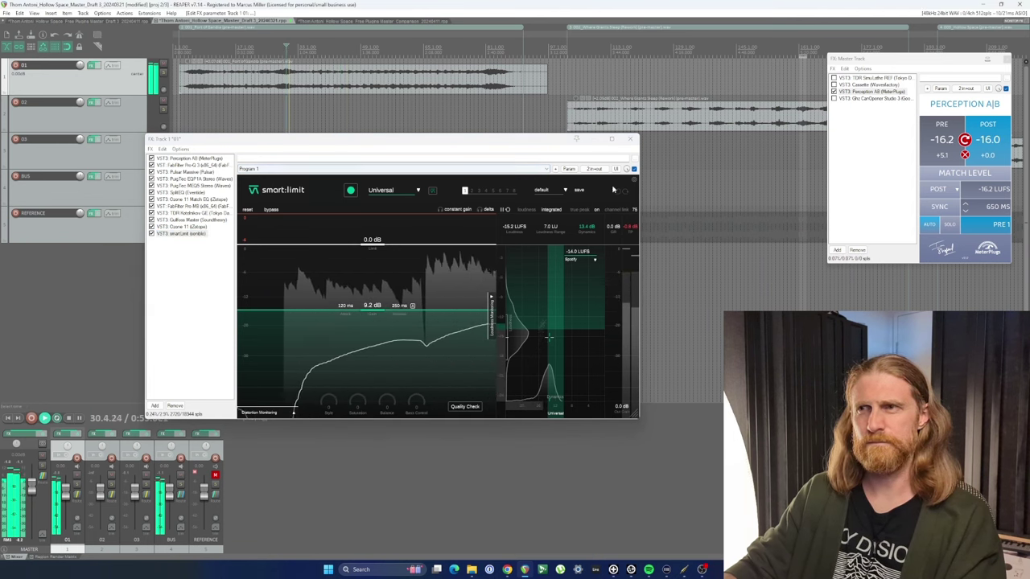